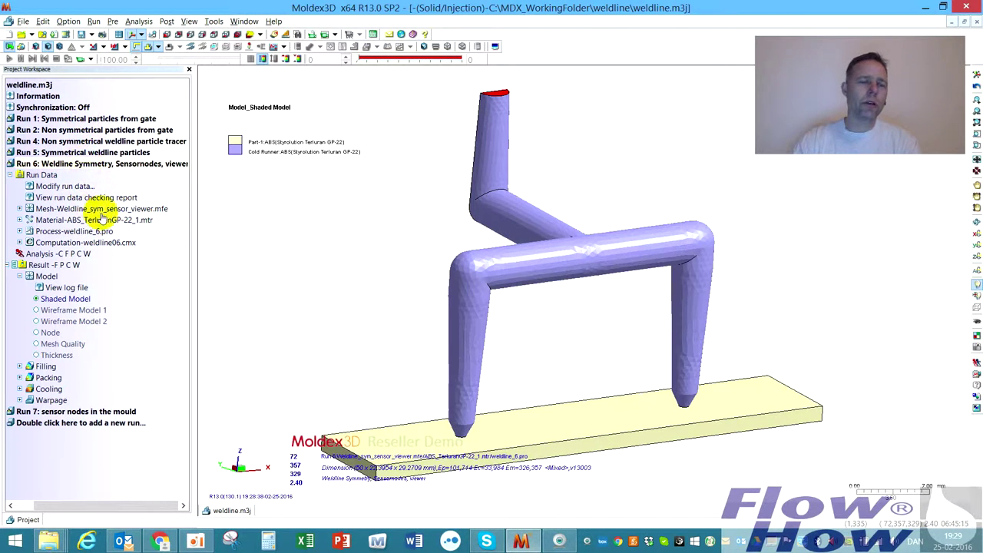
Start an RSV export of the project and include only Melt Front Time, Weld Line and Melt Front Temperature from Run 6's filling results.
click(23, 23)
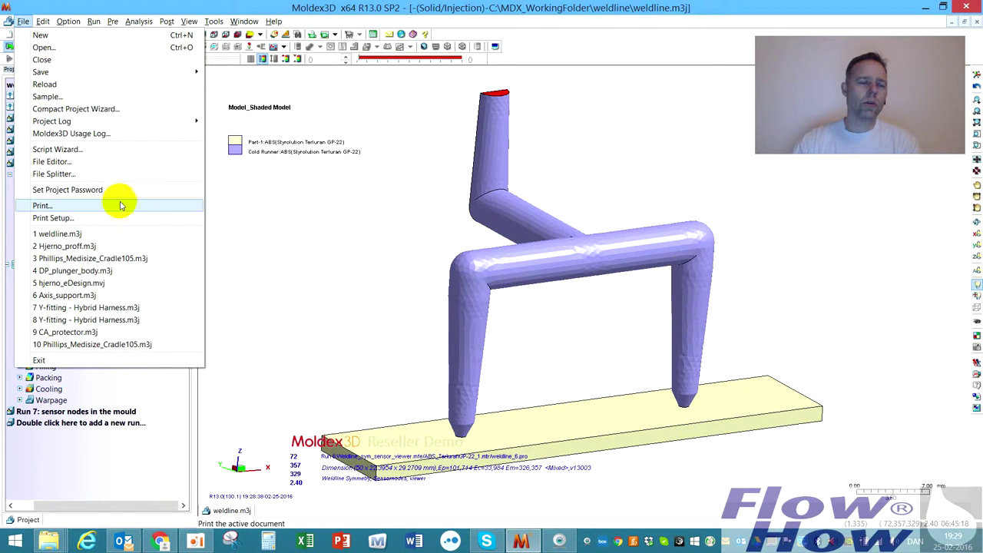
mouse_move(82, 71)
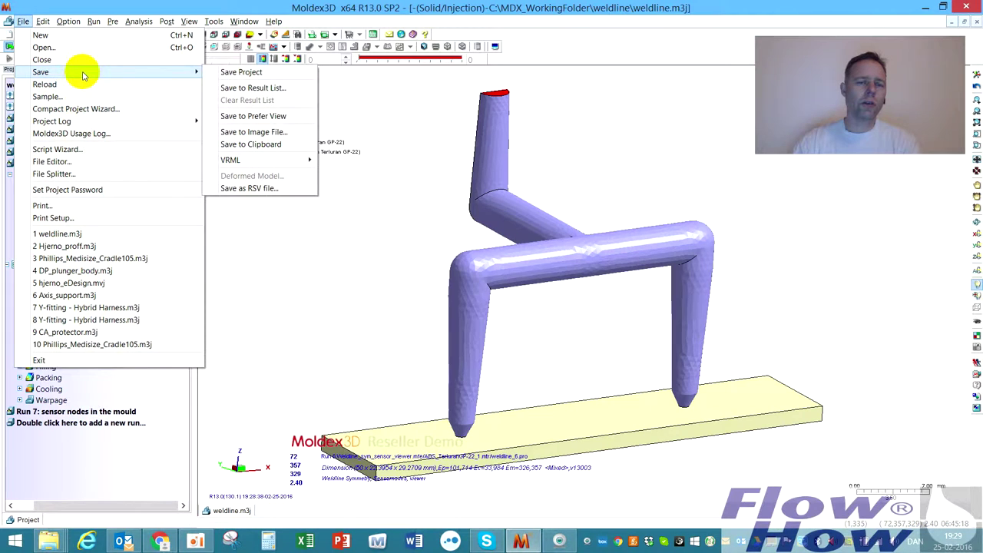
click(265, 189)
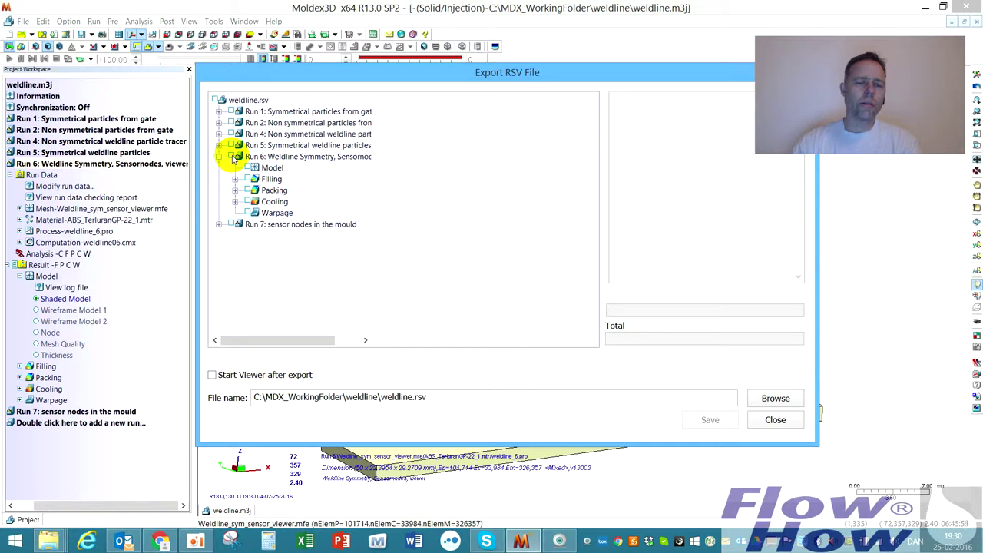
click(236, 179)
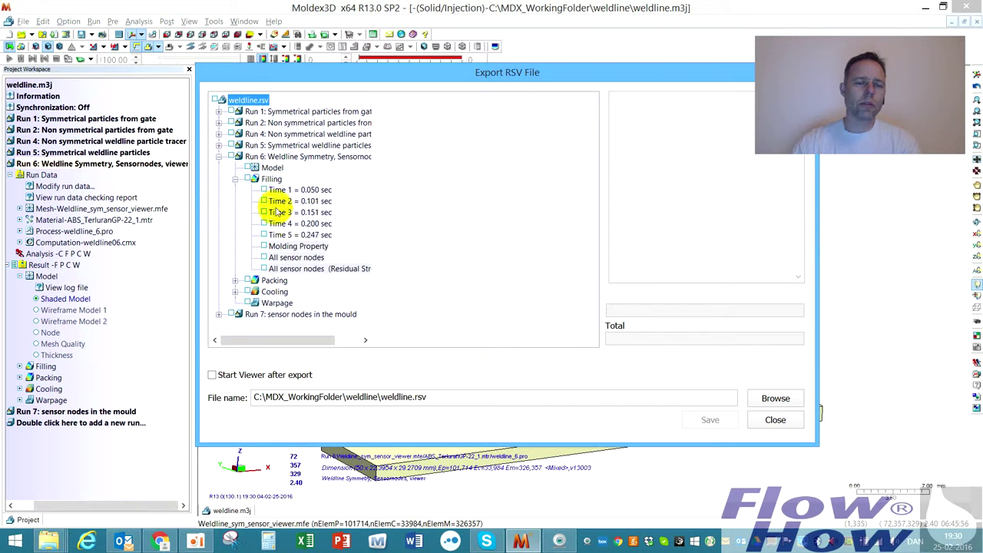
click(249, 180)
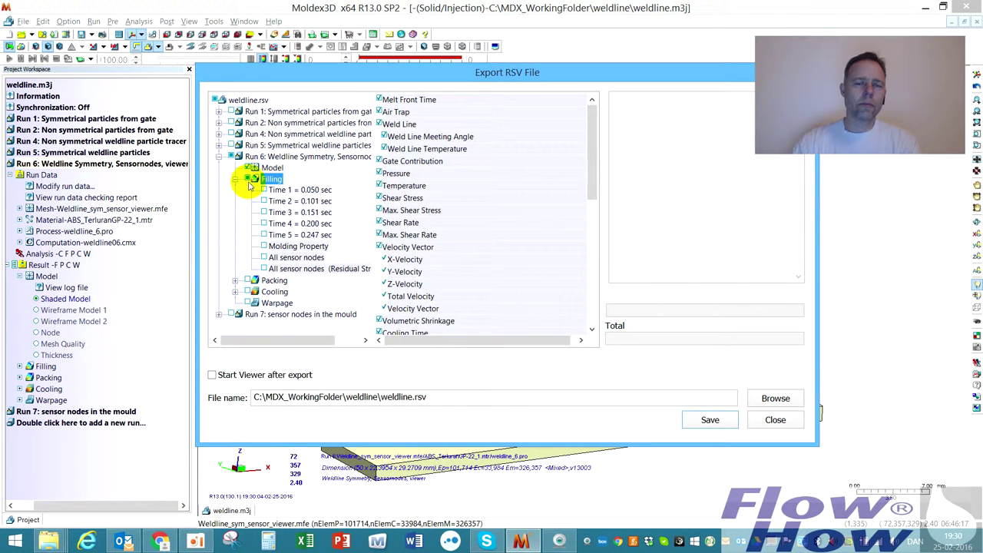
click(248, 180)
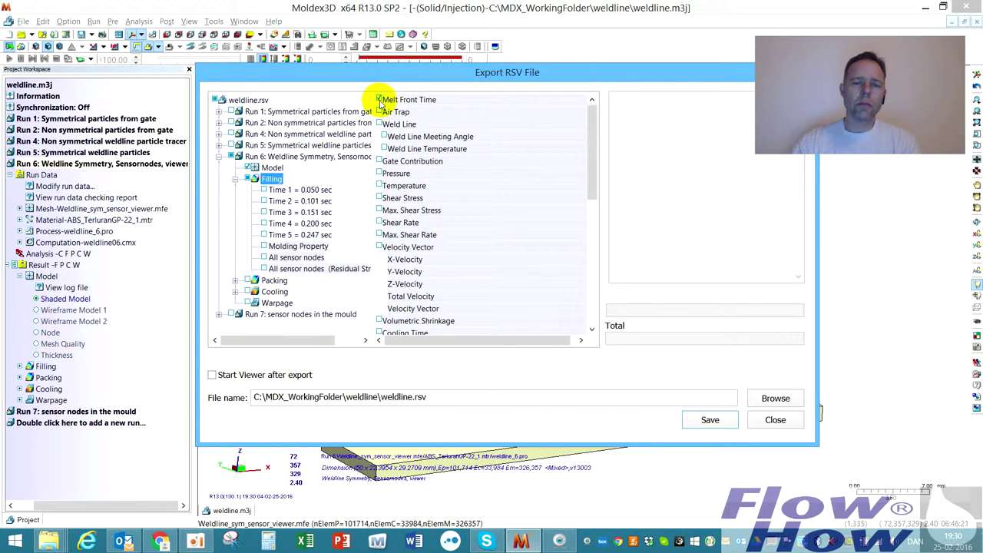
click(380, 124)
drag(589, 164, 592, 227)
click(378, 222)
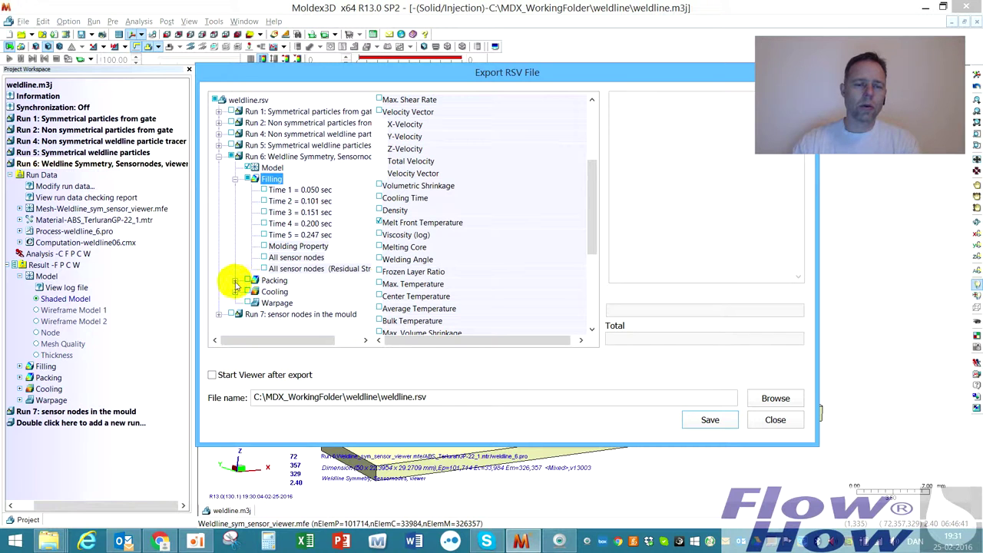
Include Run 6's warpage results for displacement, thermal displacement, volumetric shrinkage, differential temperature effect and differential shrinkage effect in the export.
click(254, 304)
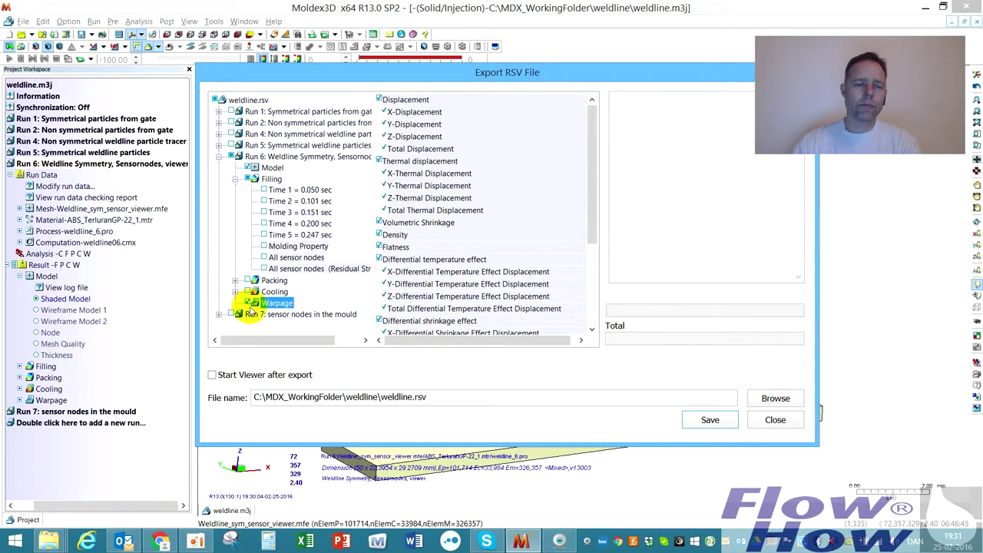
click(246, 303)
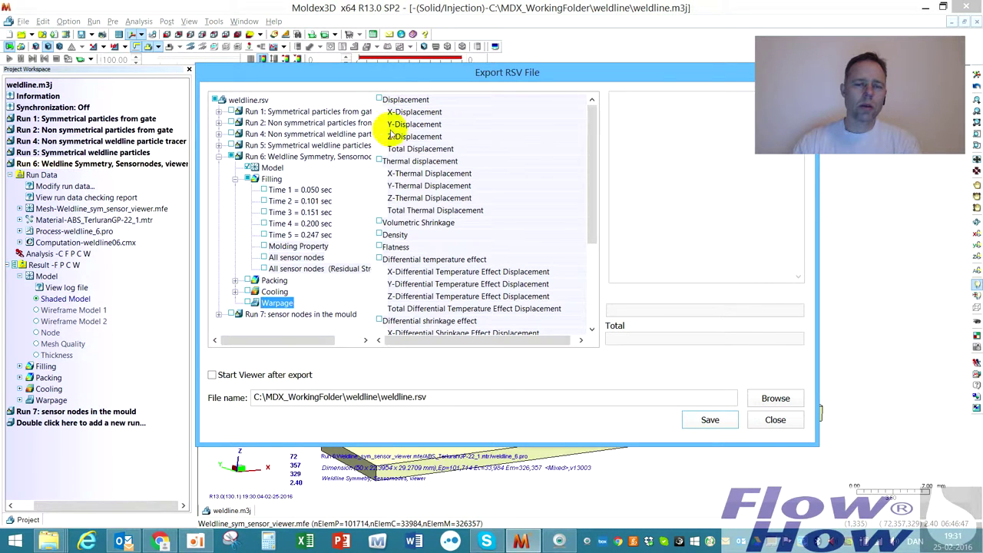
click(379, 100)
click(378, 161)
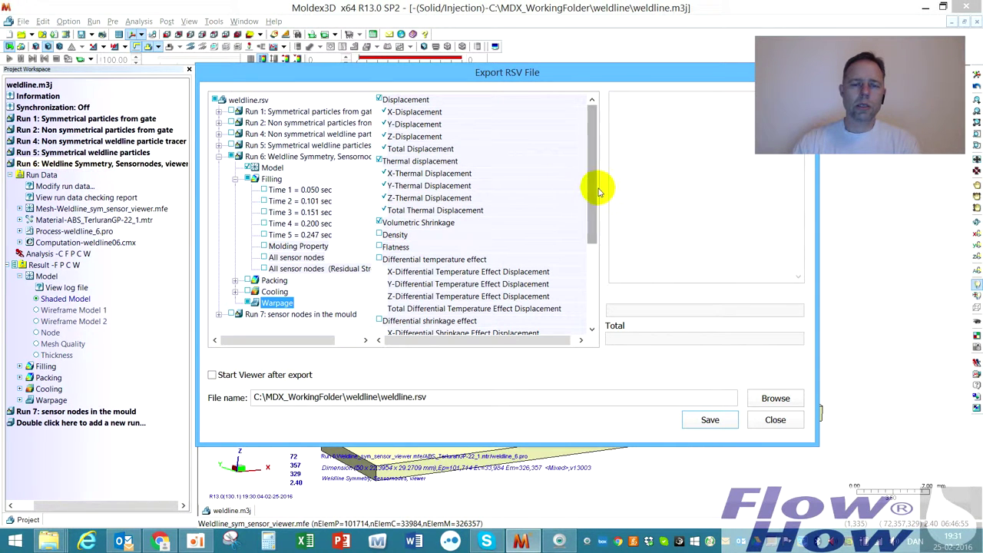
drag(588, 187, 594, 225)
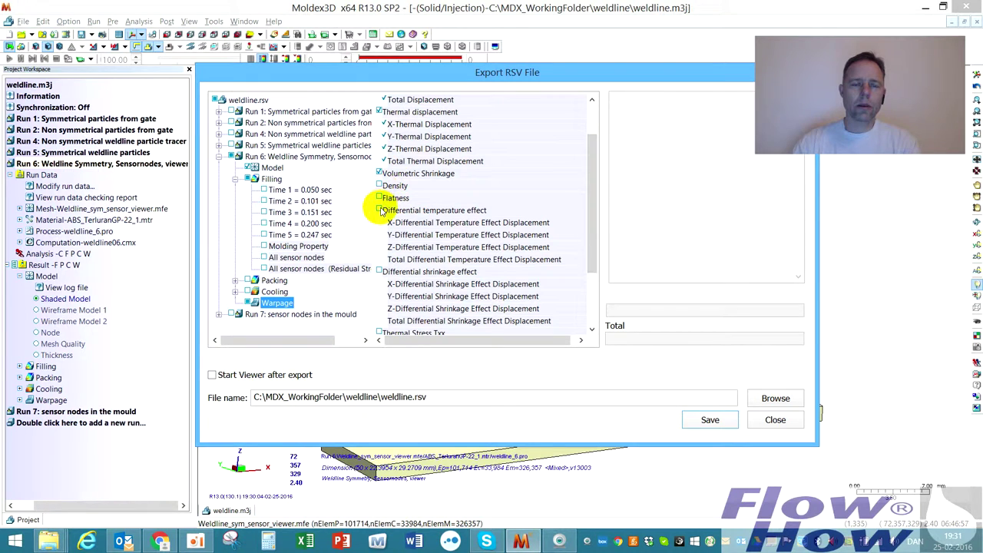
click(379, 210)
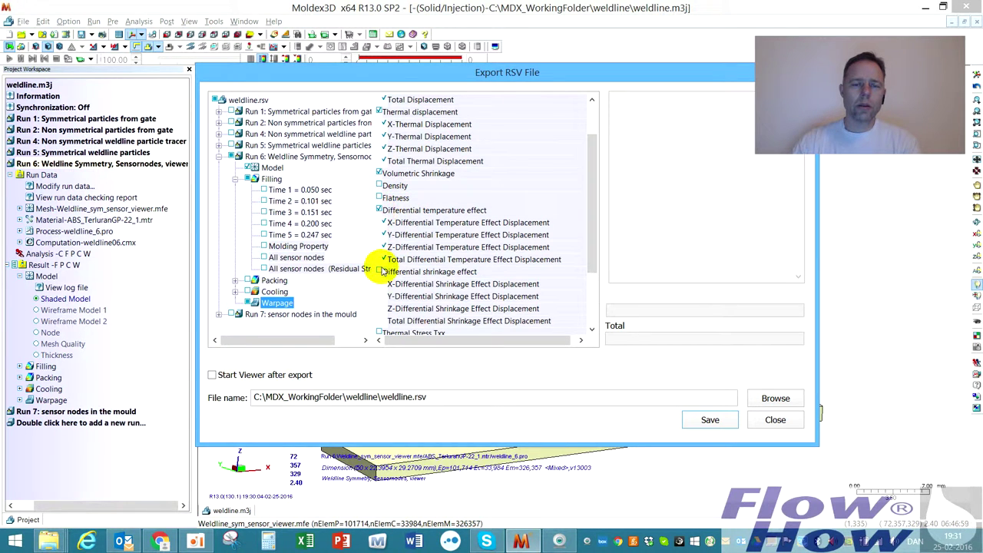
drag(589, 176, 590, 265)
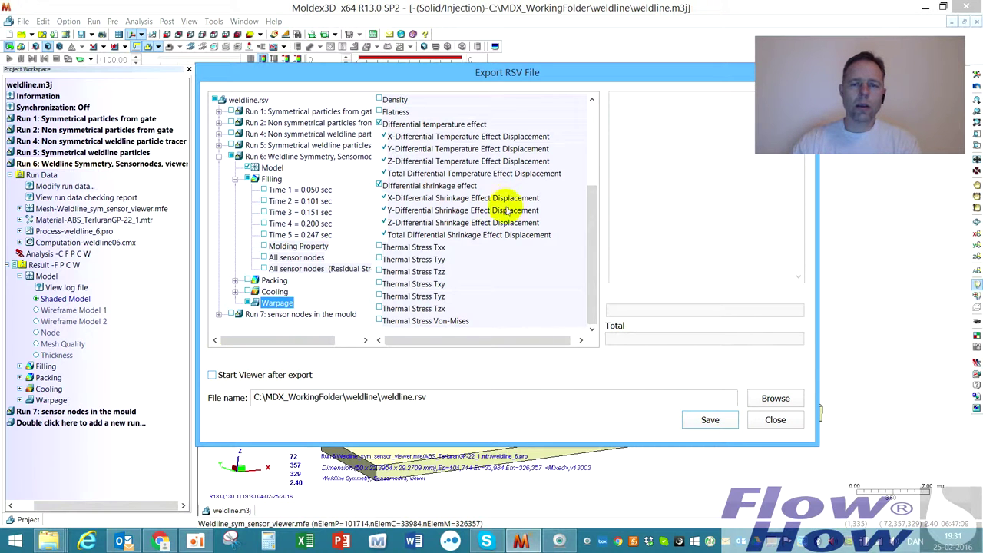
drag(599, 244, 590, 99)
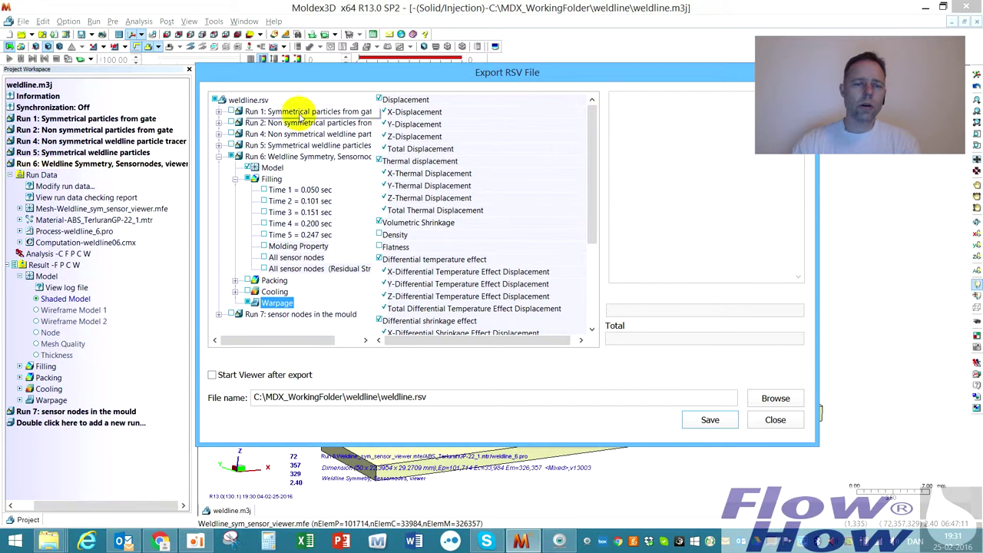
Add Run 4's filling results Melt Front Time, Air Trap and Weld Line to the export selection.
click(220, 134)
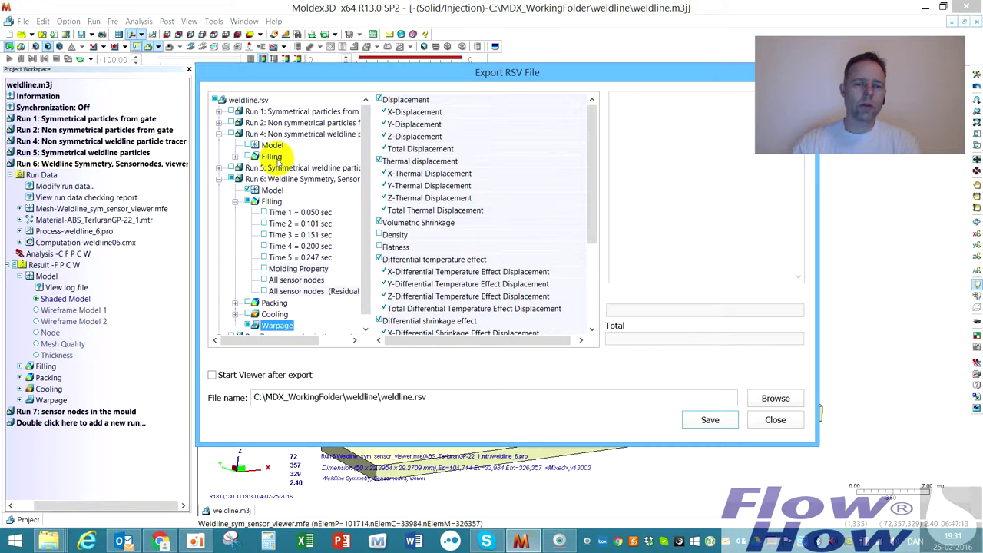
click(235, 158)
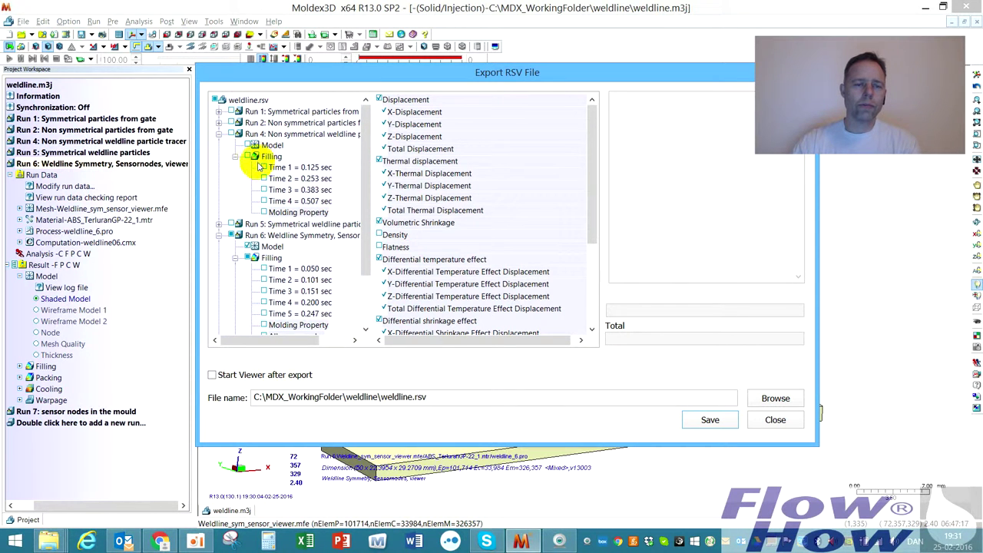
click(261, 156)
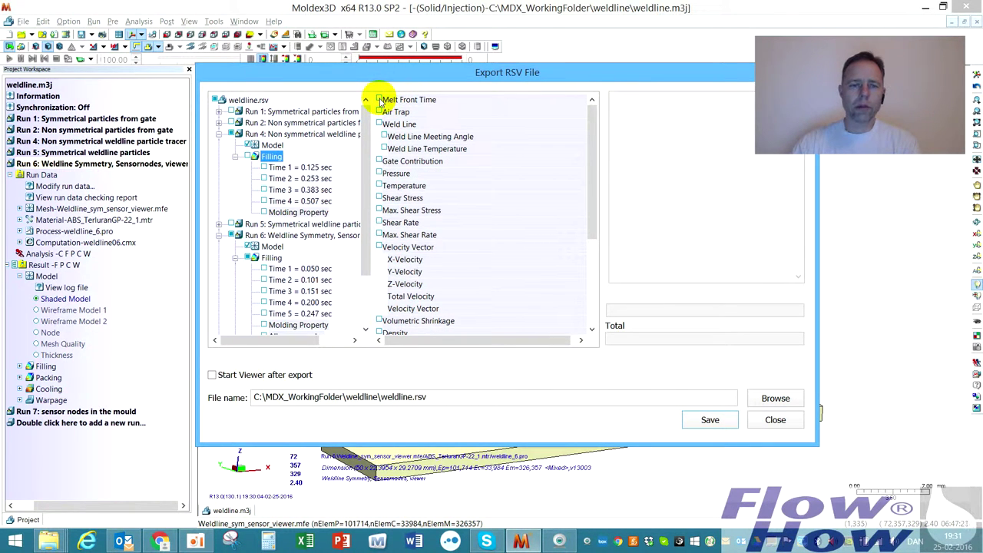
click(379, 100)
click(380, 112)
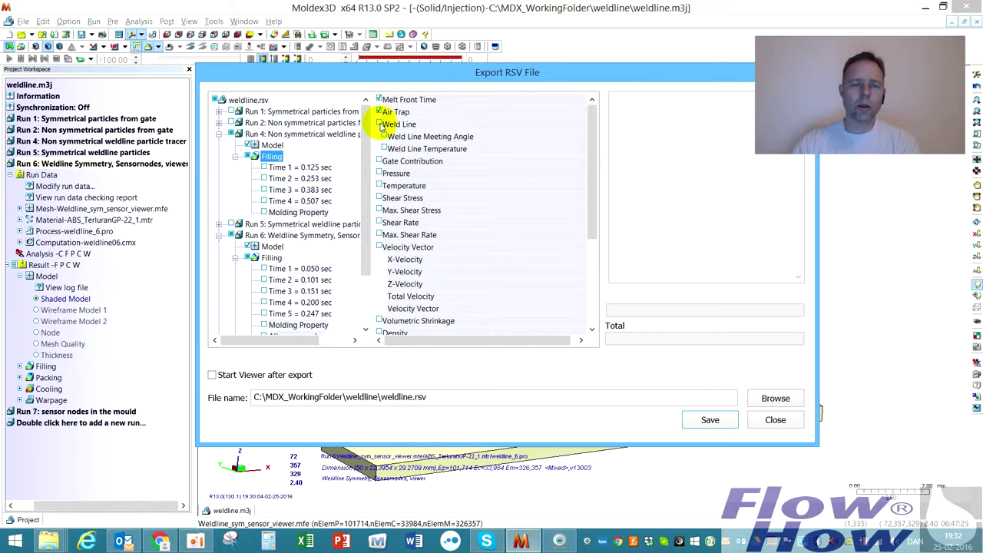
click(380, 124)
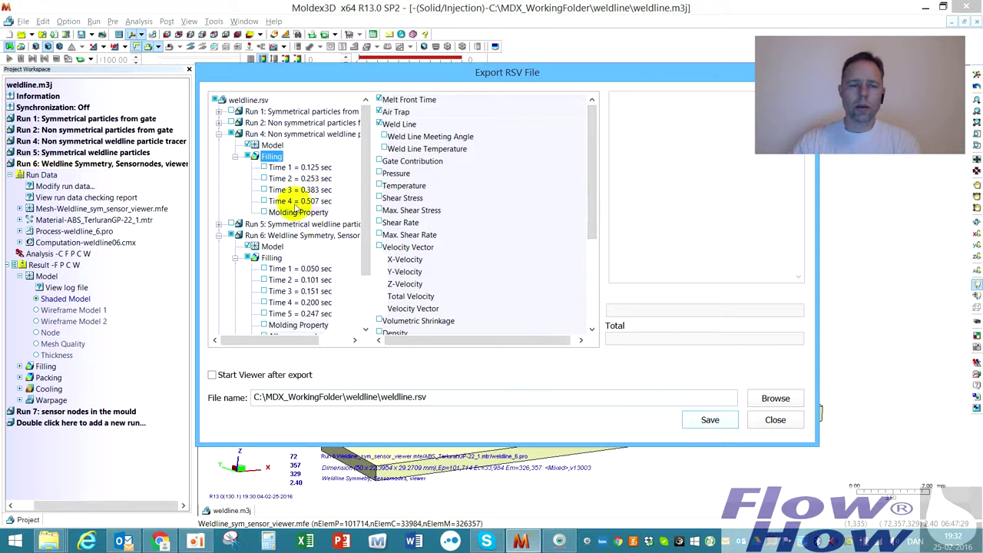
Export the selected results to weldline.rsv, replacing the existing file, and close the export dialog.
click(709, 420)
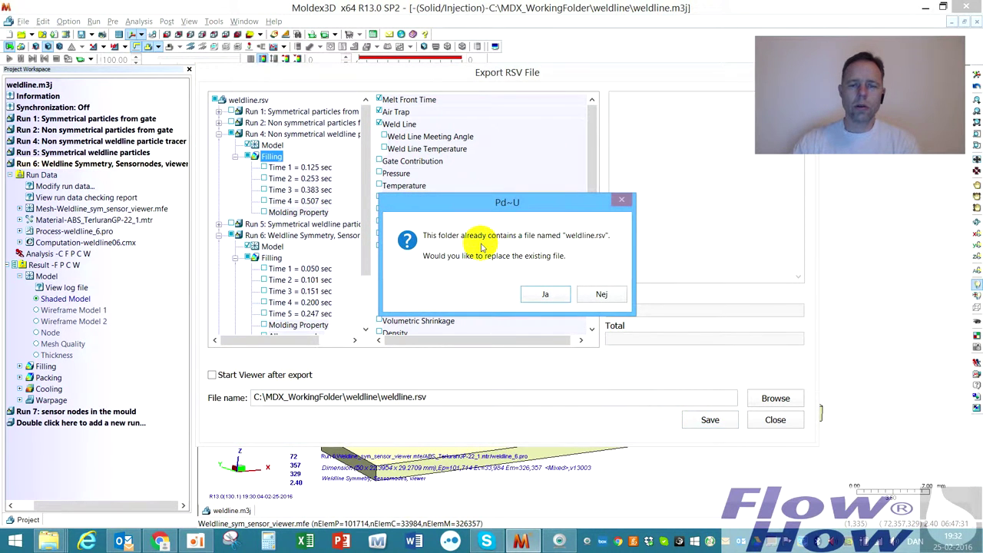
click(546, 294)
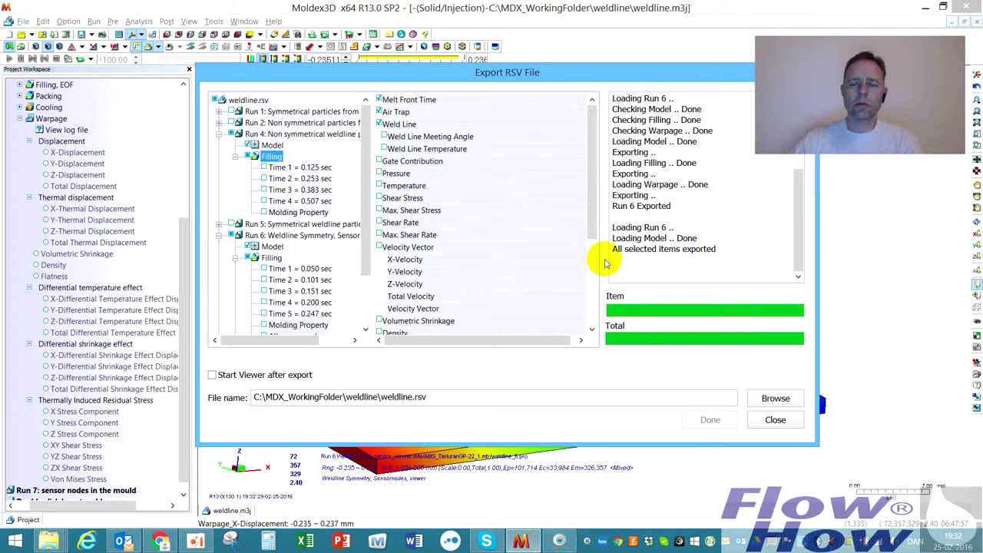
click(776, 420)
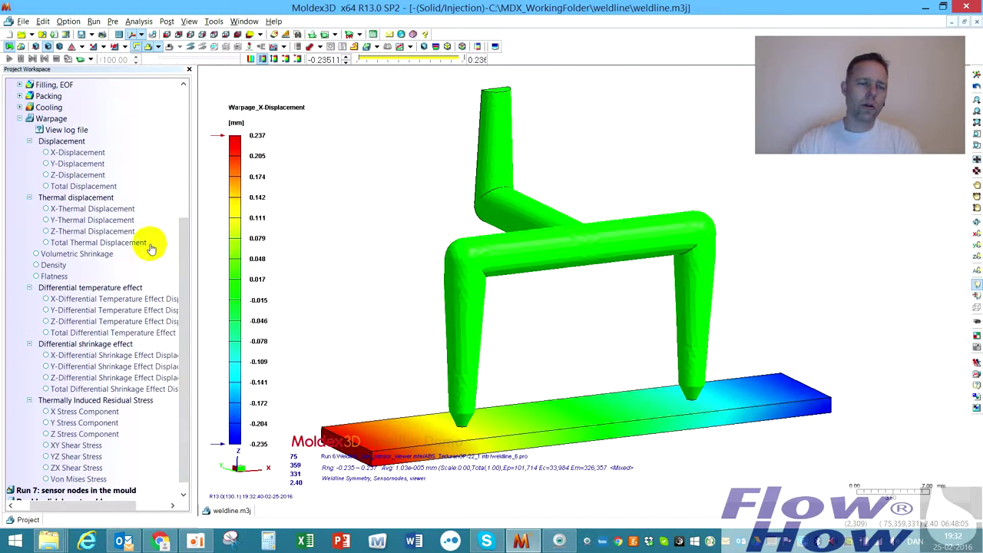
drag(182, 269, 182, 190)
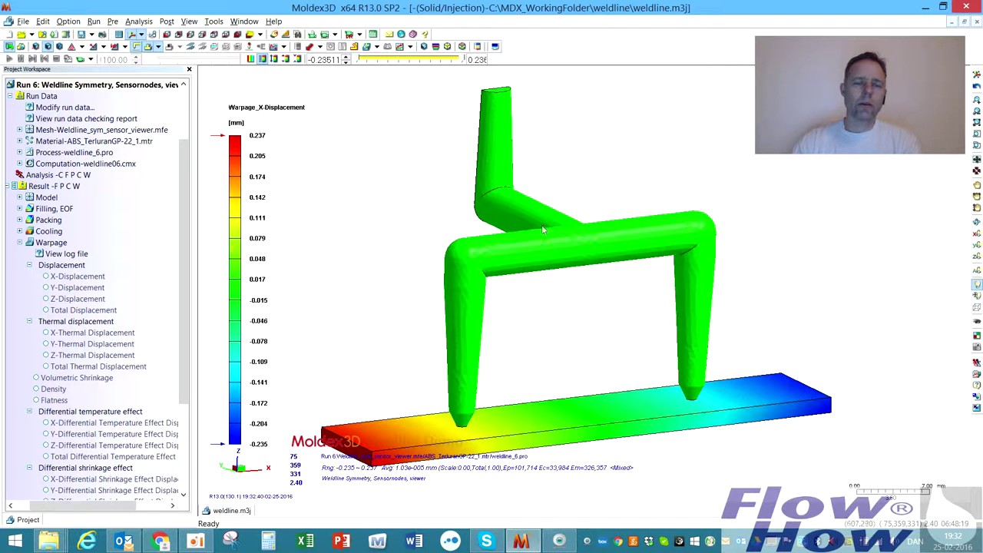
mouse_move(643, 353)
middle_down()
mouse_move(632, 333)
mouse_move(636, 350)
middle_up()
middle_drag(538, 247, 624, 226)
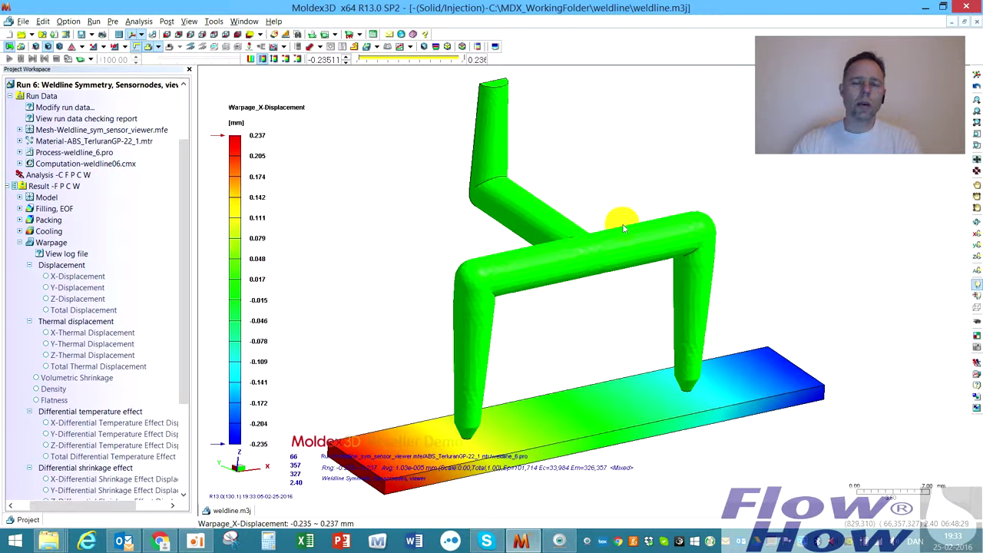
Launch Moldex3D Viewer R14.0 from the desktop and briefly view the Viewer download page in the browser.
click(928, 8)
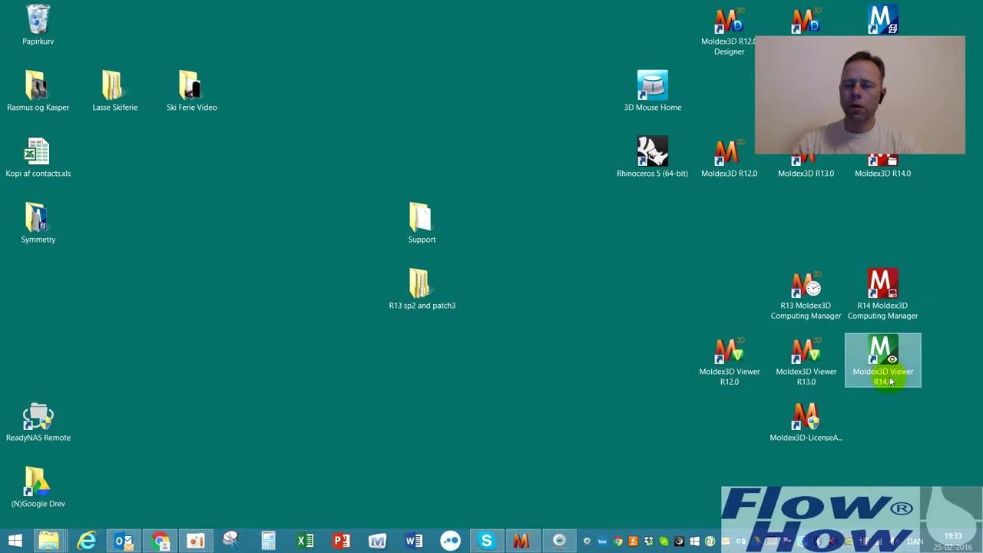
double_click(884, 360)
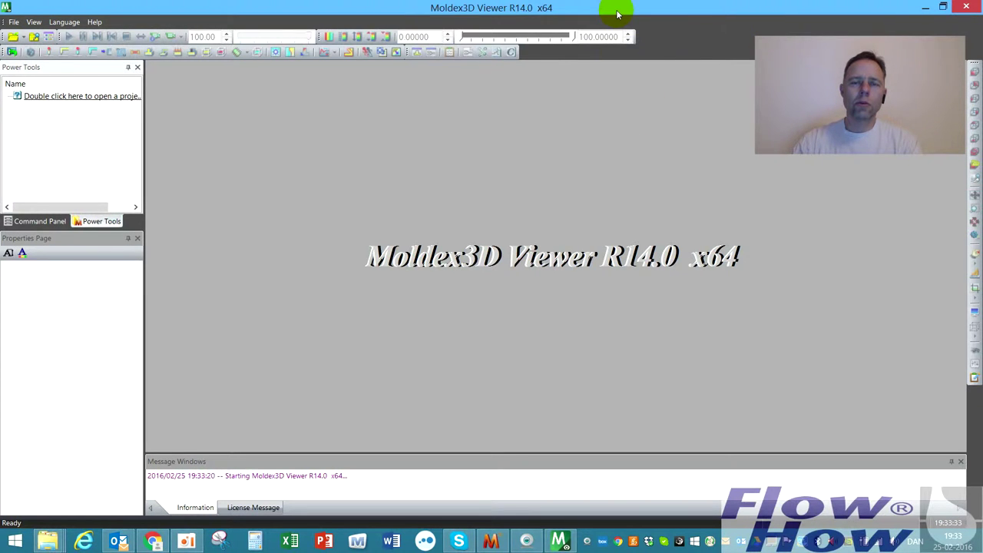
click(153, 542)
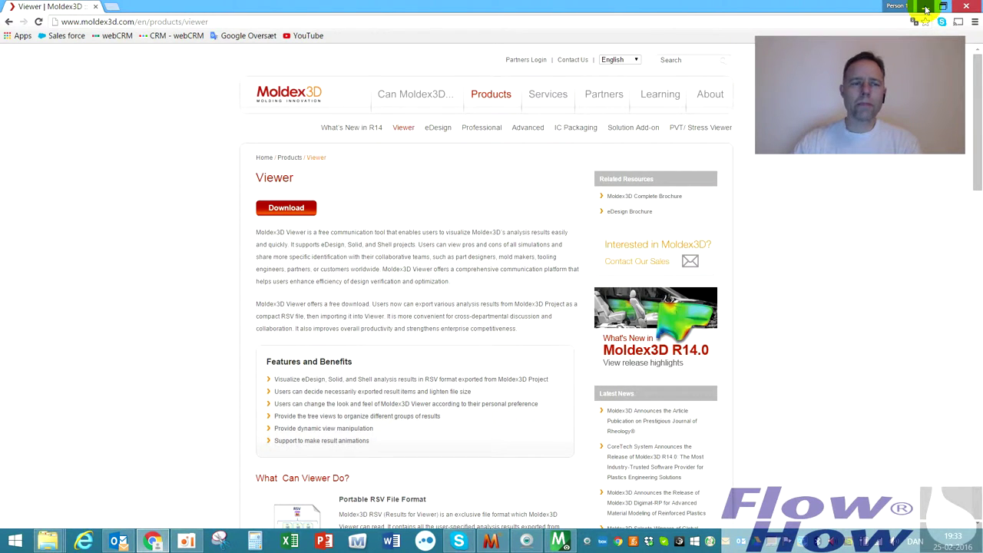
click(925, 9)
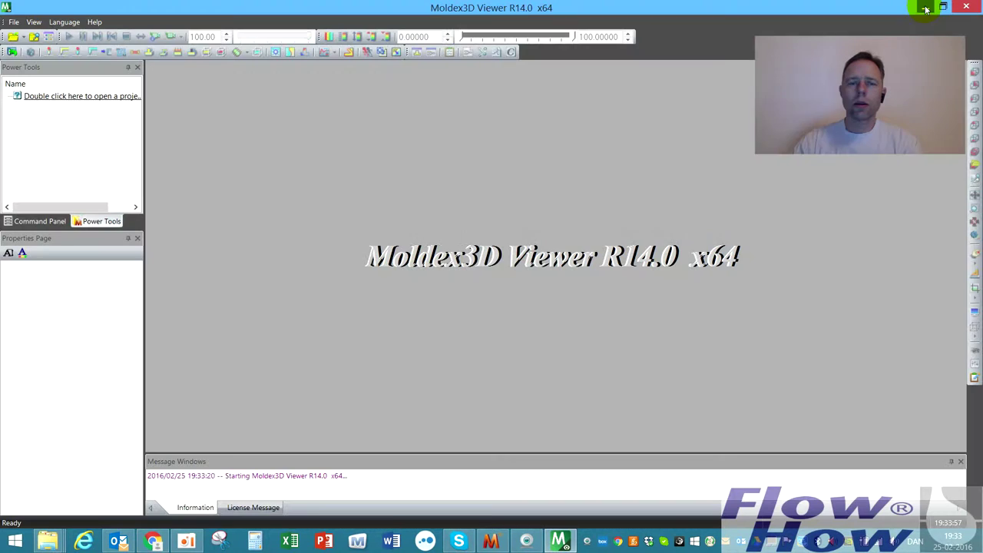
Open weldline.rsv from C:\MDX_WorkingFolder\weldline in the viewer and bring its list of runs into view.
click(12, 38)
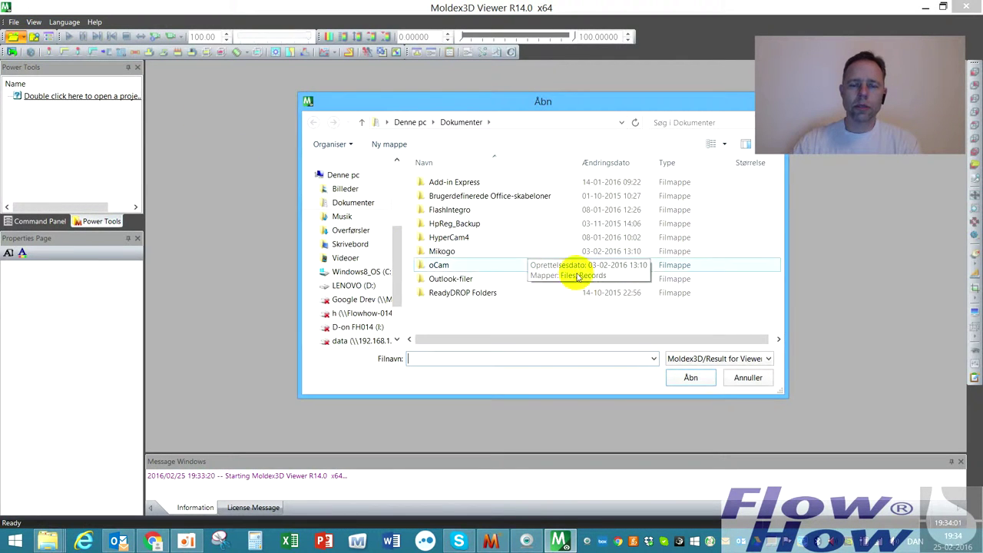
mouse_move(394, 263)
mouse_down()
mouse_move(407, 192)
mouse_move(397, 164)
mouse_move(417, 282)
mouse_move(419, 223)
mouse_move(408, 263)
mouse_up()
click(357, 288)
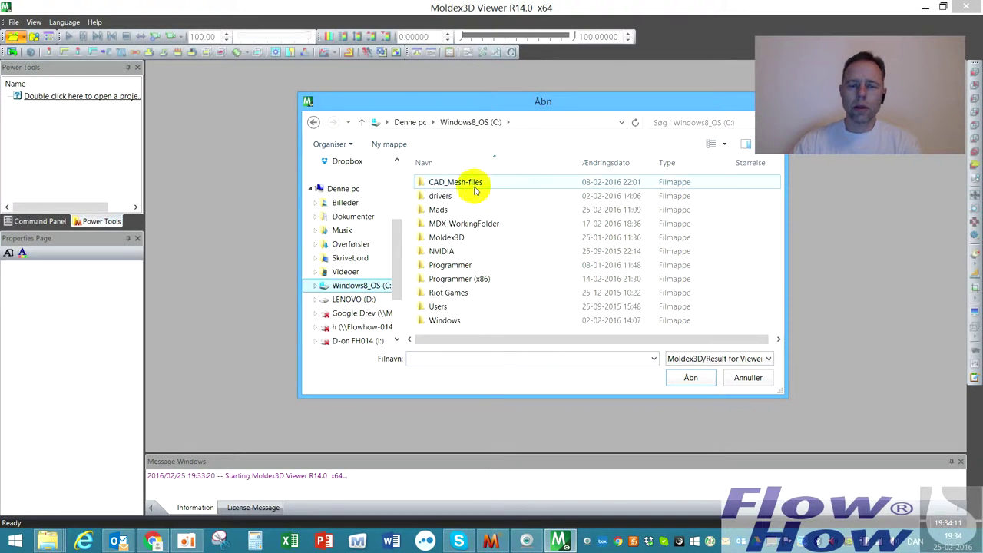
double_click(474, 229)
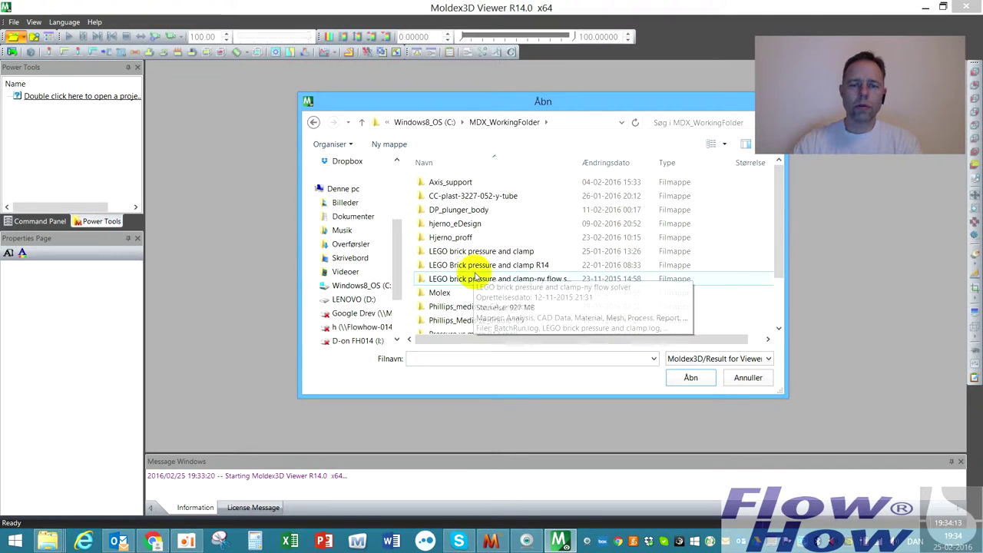
scroll(478, 311, down, 2)
double_click(436, 313)
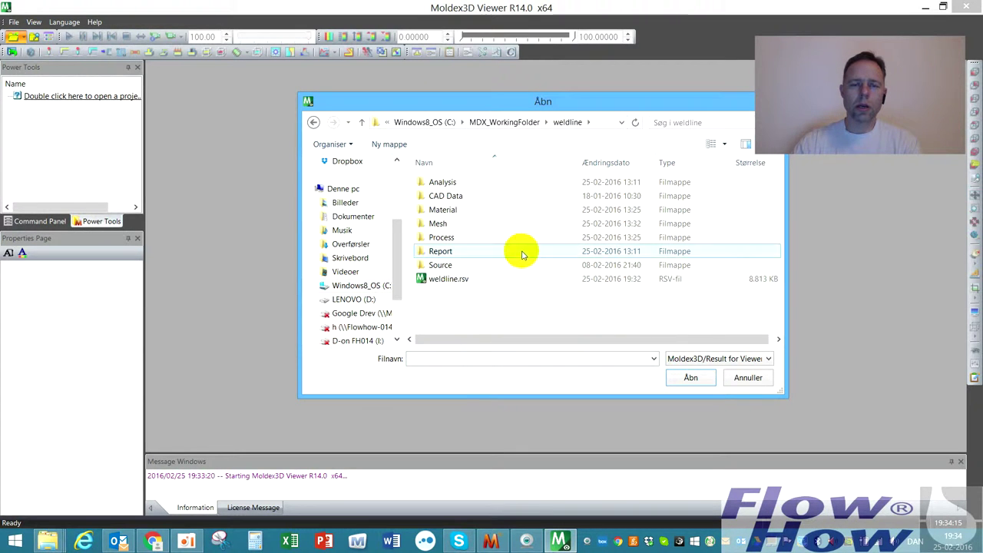
click(456, 281)
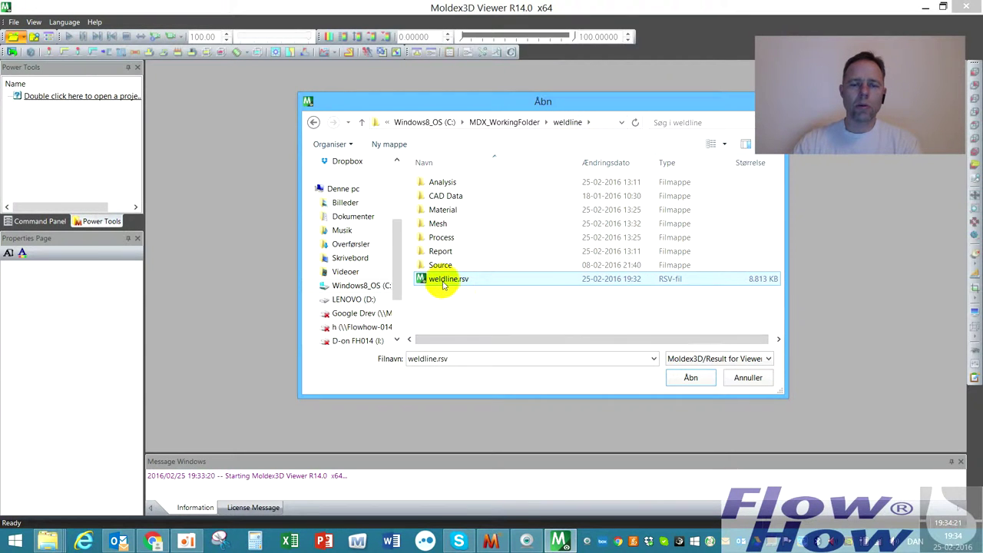
click(691, 378)
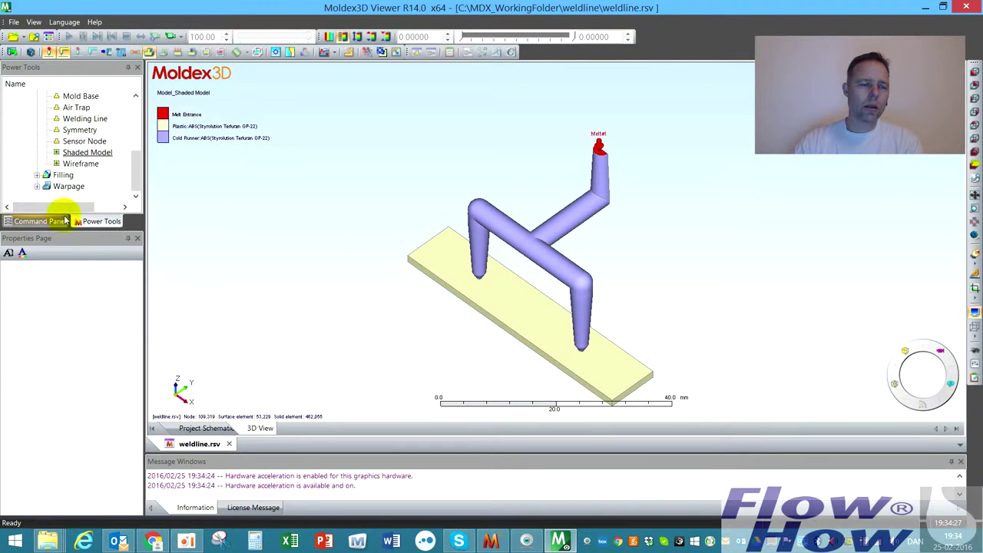
drag(136, 185, 136, 129)
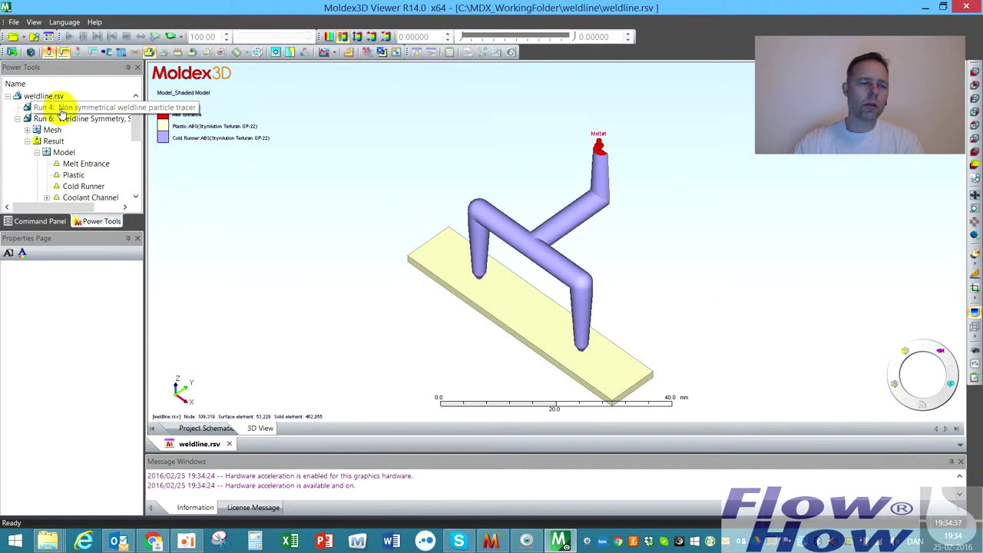
Switch to Run 4, the non-symmetrical weldline run, and display its filling Melt Front Time result.
double_click(64, 108)
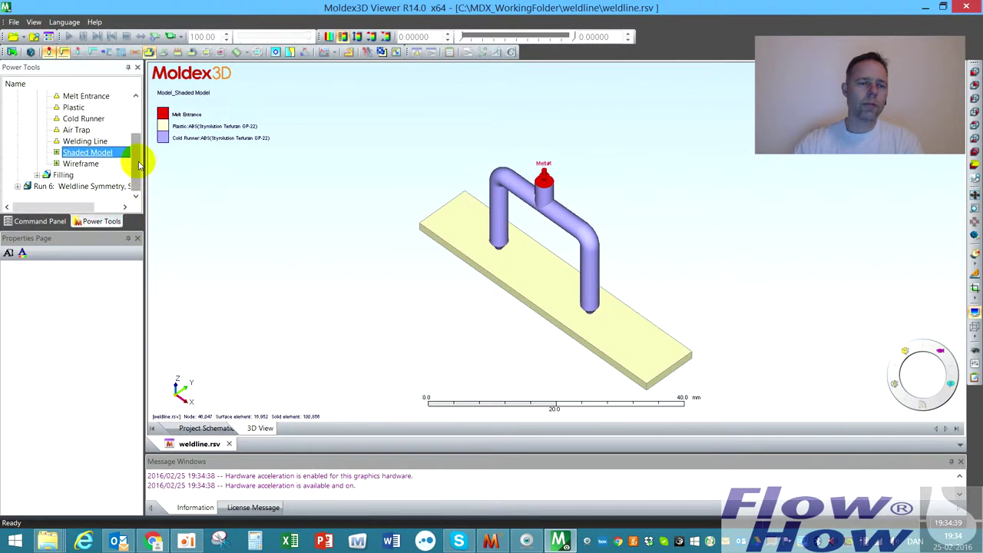
scroll(136, 180, up, 1)
scroll(108, 183, down, 1)
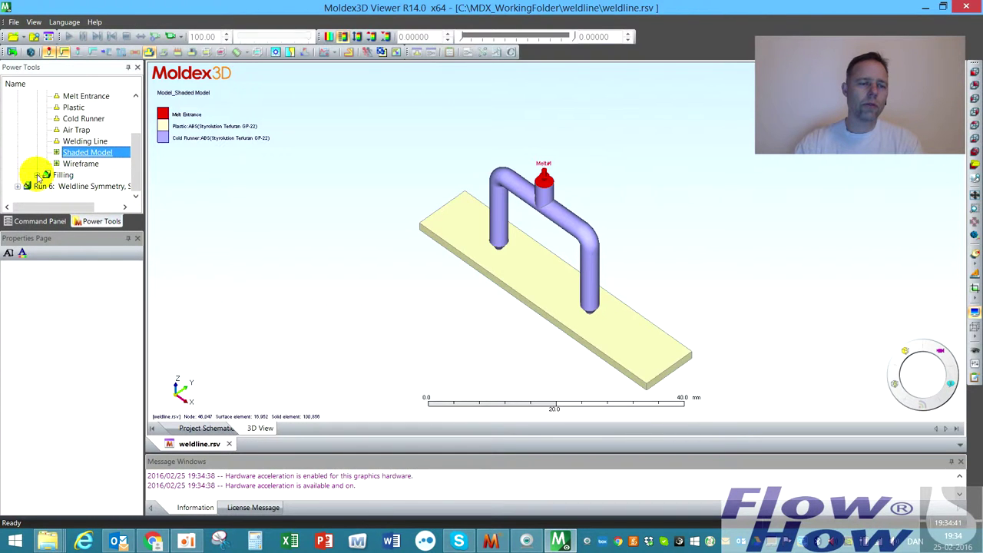
double_click(37, 173)
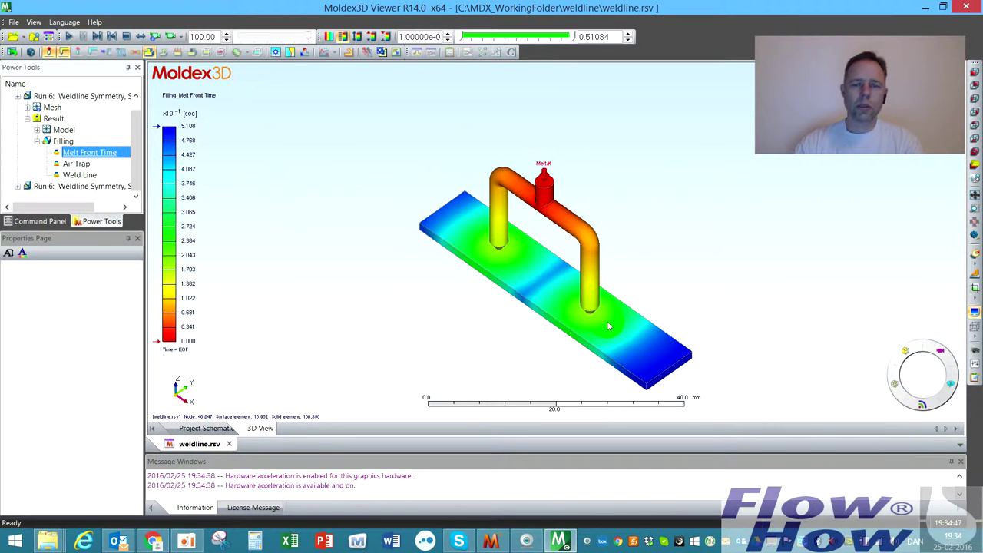
middle_drag(608, 318, 779, 329)
middle_drag(484, 239, 490, 224)
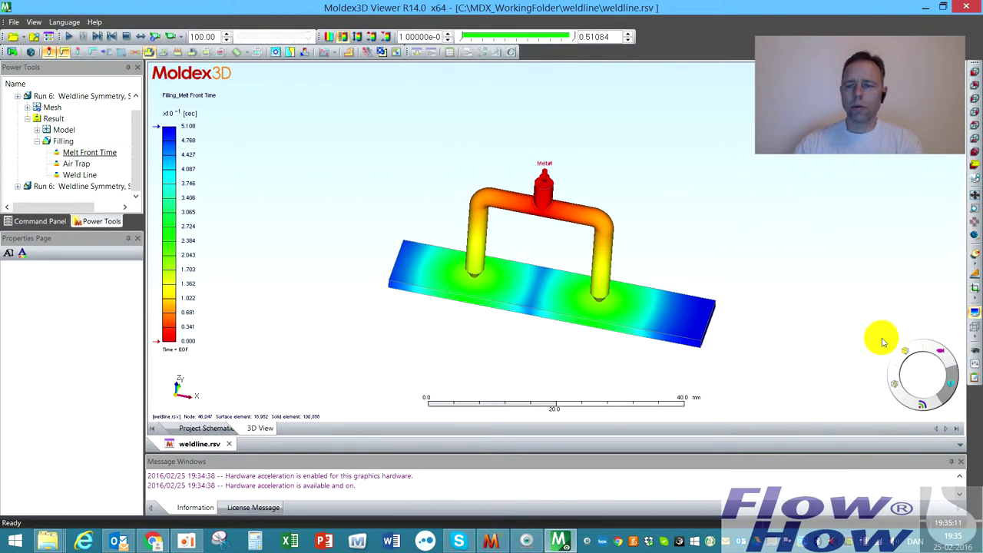
Show the animation controls, play Run 4's Melt Front Time animation, and pause it partway through filling.
click(943, 355)
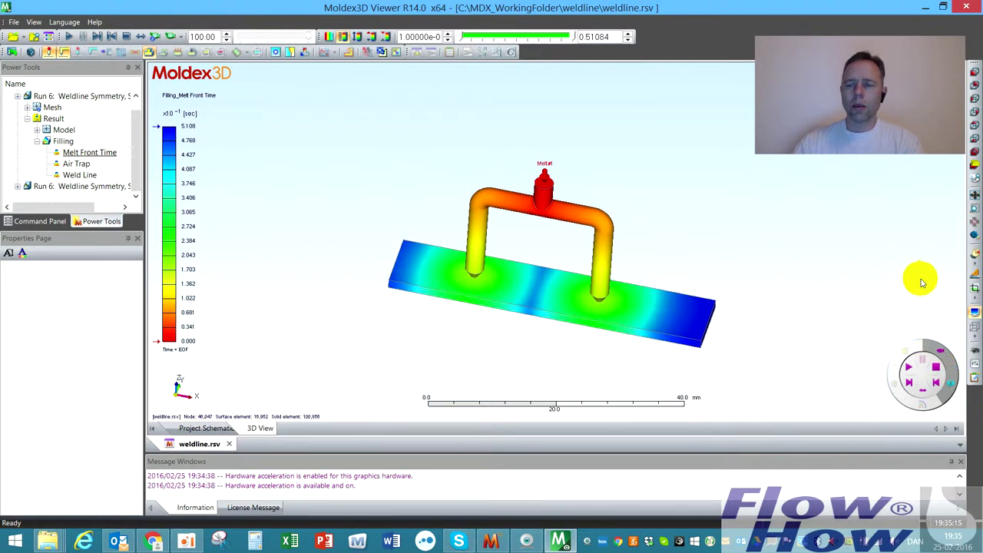
drag(520, 281, 621, 308)
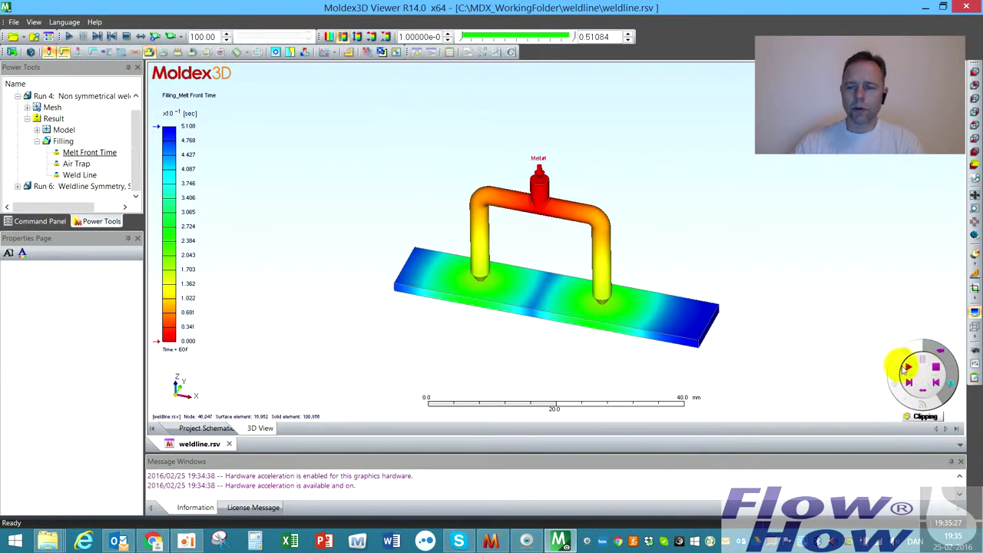
click(908, 368)
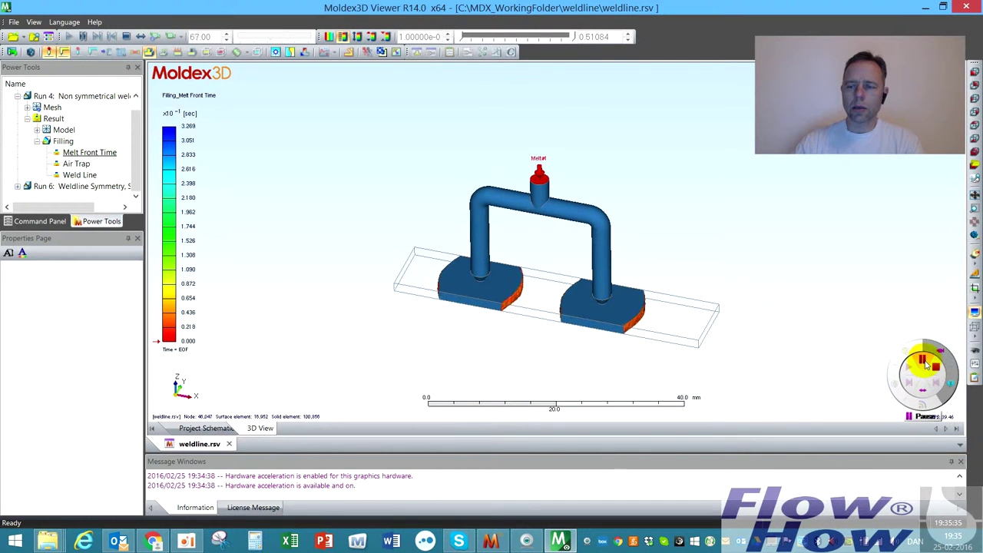
click(924, 362)
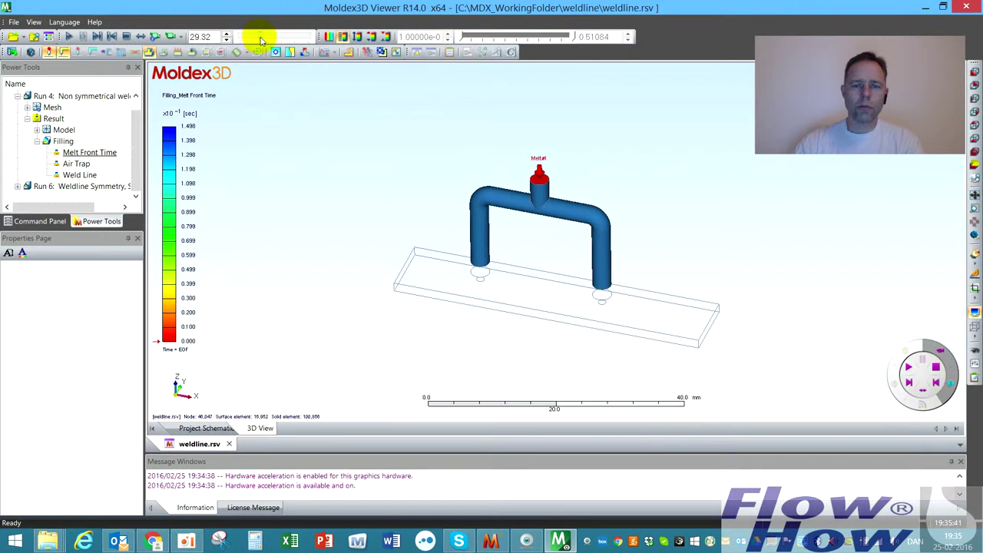
Set Run 4's melt front animation to 61% and examine the two advancing flow fronts around the gates.
mouse_move(262, 41)
mouse_down()
mouse_move(278, 36)
mouse_move(268, 39)
mouse_up()
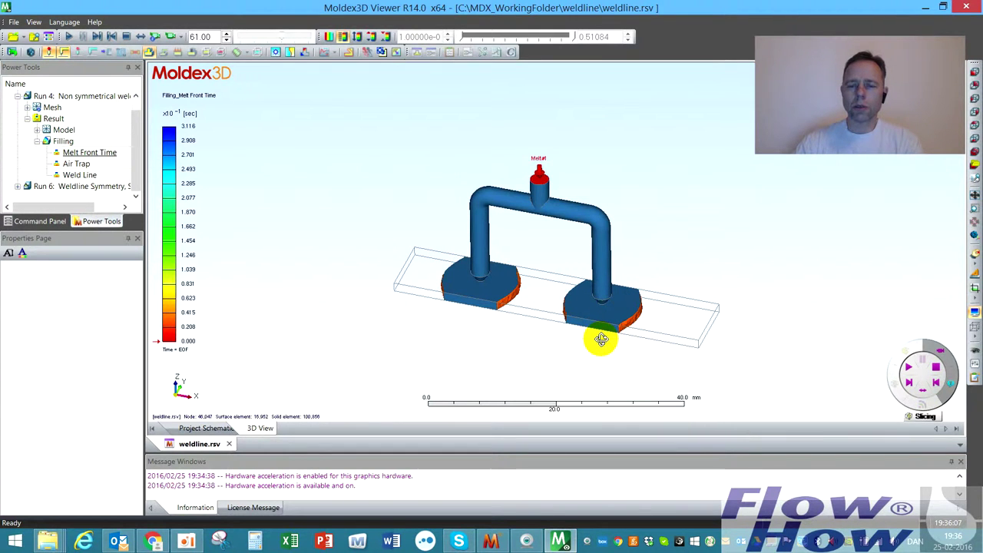
drag(601, 340, 563, 280)
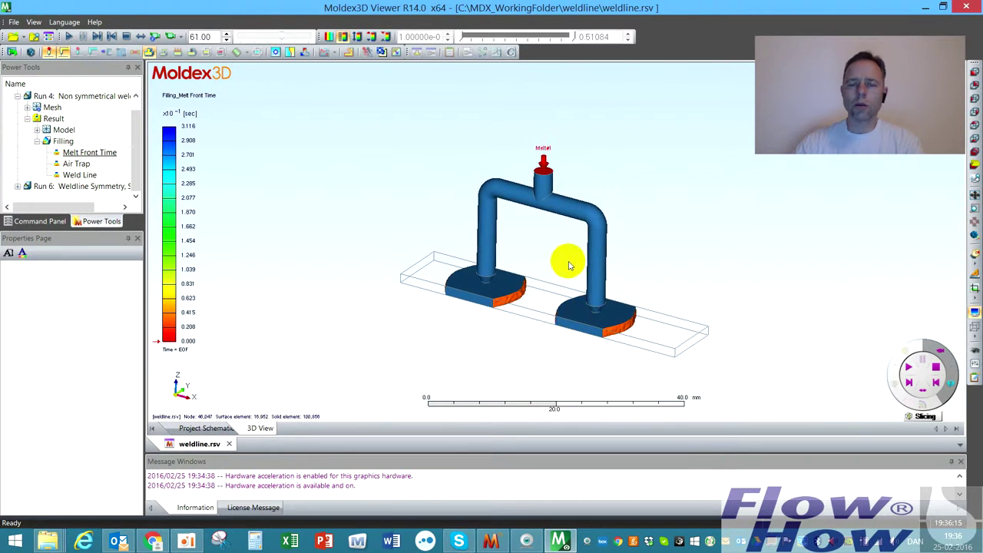
scroll(569, 265, down, 2)
scroll(568, 265, up, 4)
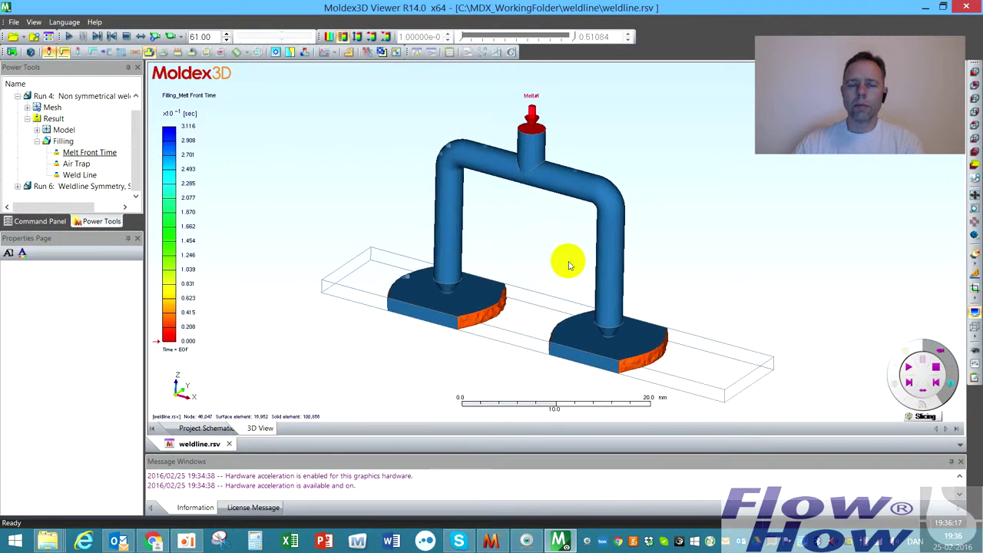
scroll(568, 265, down, 3)
scroll(566, 267, up, 1)
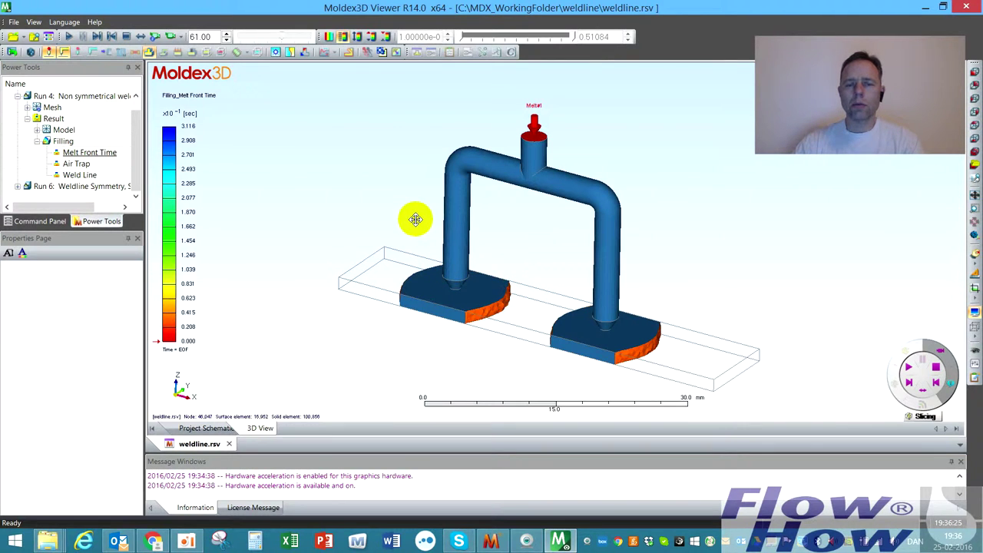
mouse_move(415, 220)
mouse_down()
mouse_move(659, 208)
mouse_move(398, 213)
mouse_up()
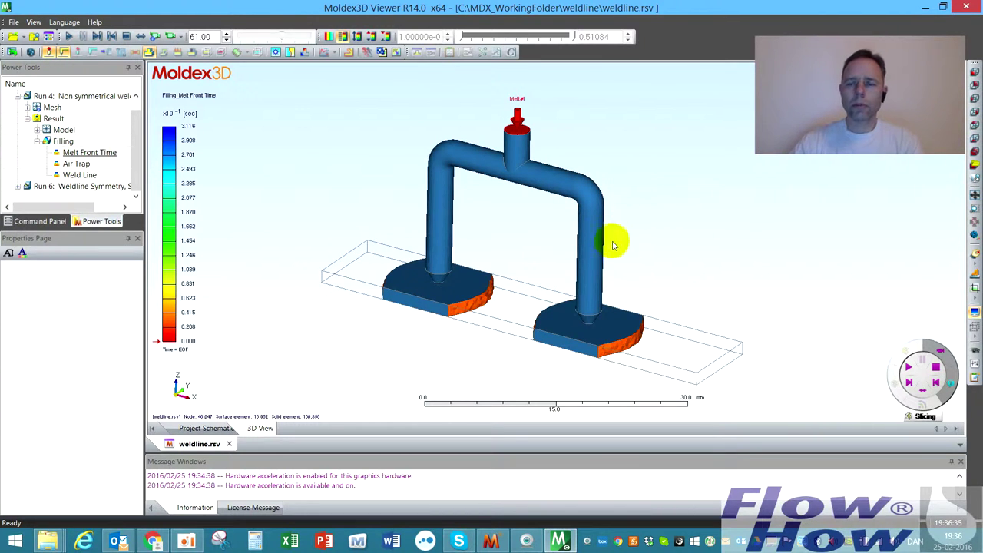
middle_drag(666, 330, 433, 136)
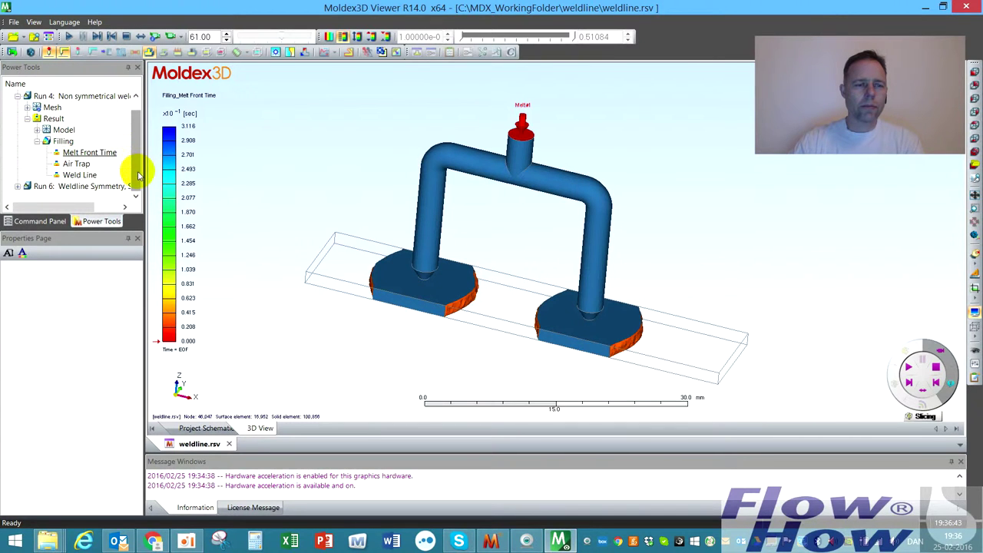
Switch to Run 6, the weldline symmetry run, and display its filling Melt Front Time result.
click(17, 187)
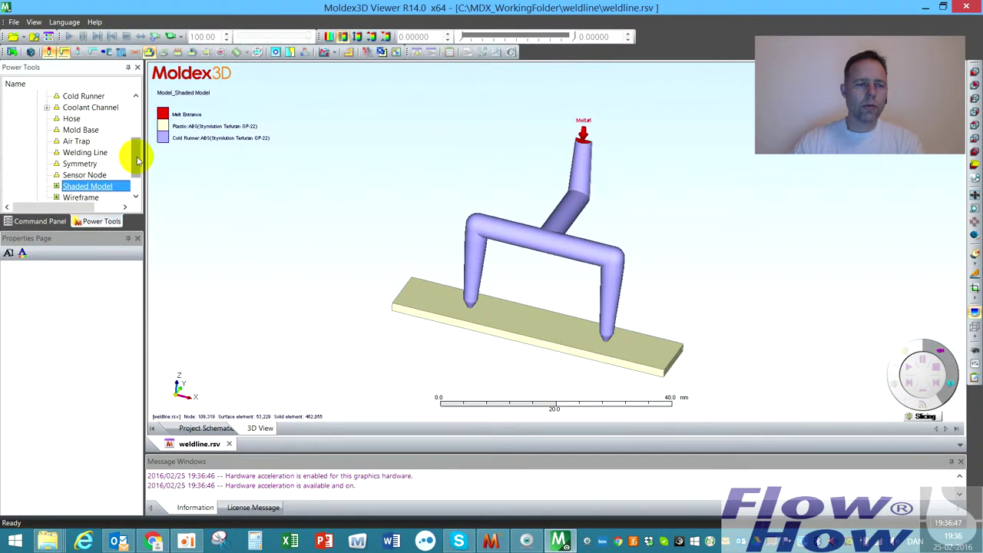
scroll(138, 162, down, 1)
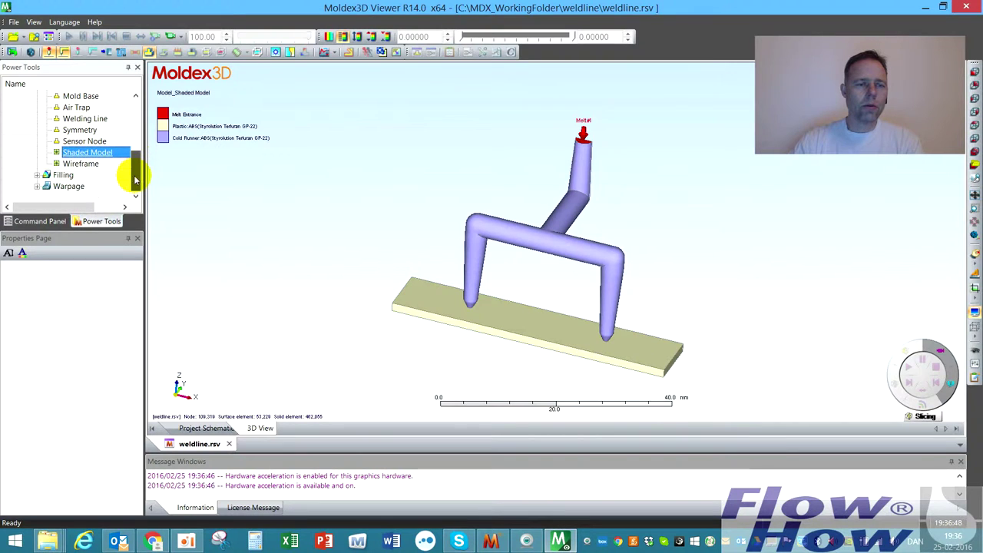
click(38, 176)
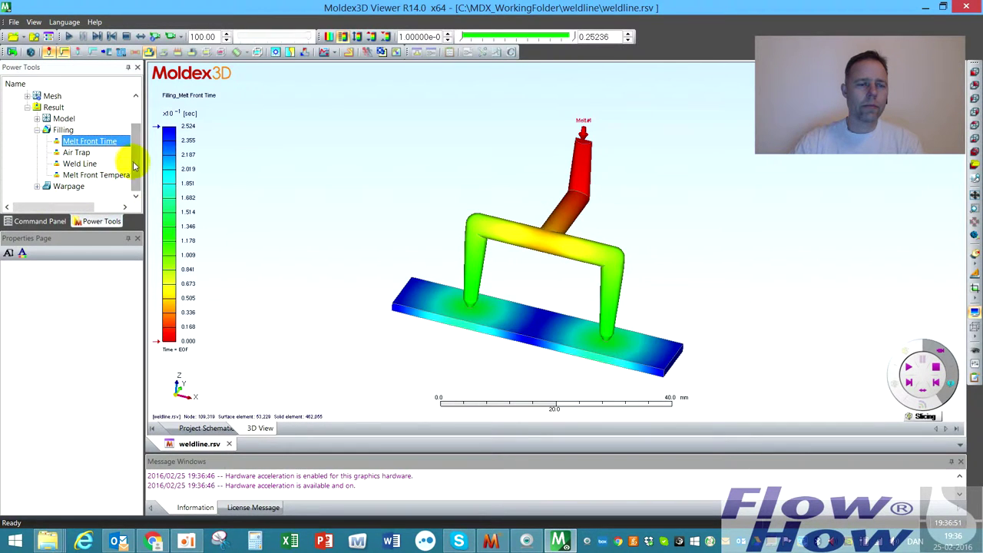
Display Run 6's warpage X-Displacement result on the part alone, with the cold runner and melt entrance hidden.
click(37, 188)
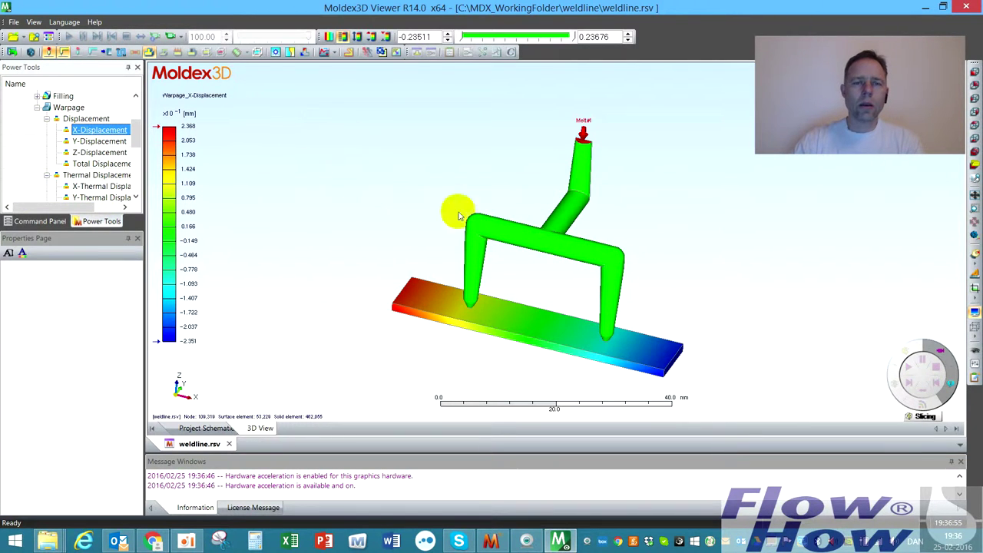
mouse_move(605, 240)
middle_down()
mouse_move(601, 251)
mouse_move(597, 241)
middle_up()
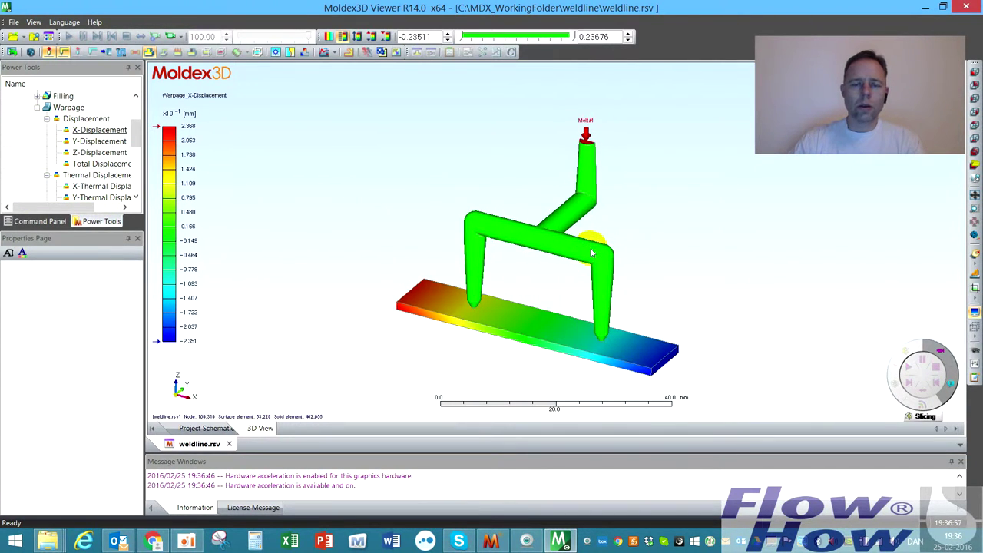
click(66, 52)
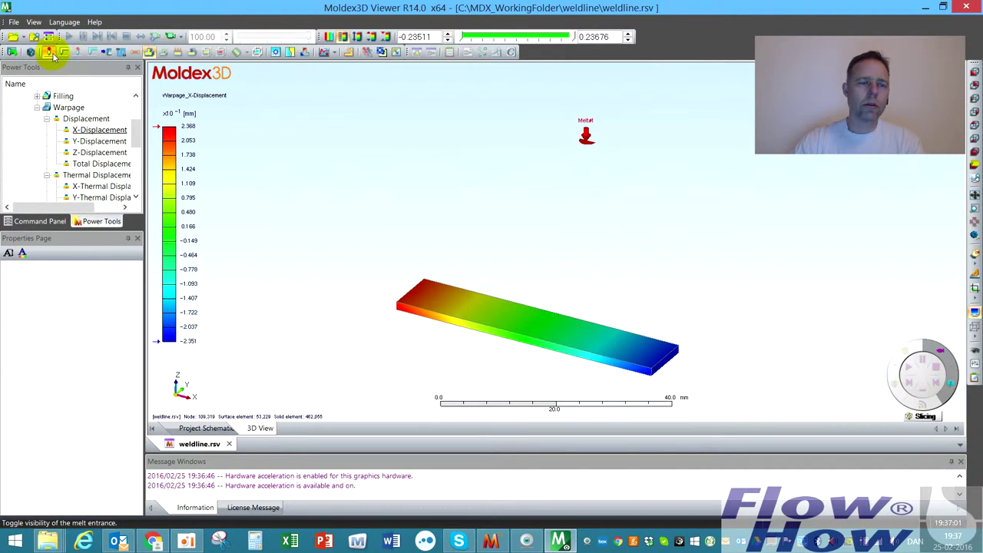
click(47, 55)
mouse_move(577, 288)
middle_down()
mouse_move(610, 288)
mouse_move(588, 315)
mouse_move(575, 241)
middle_up()
scroll(576, 228, up, 2)
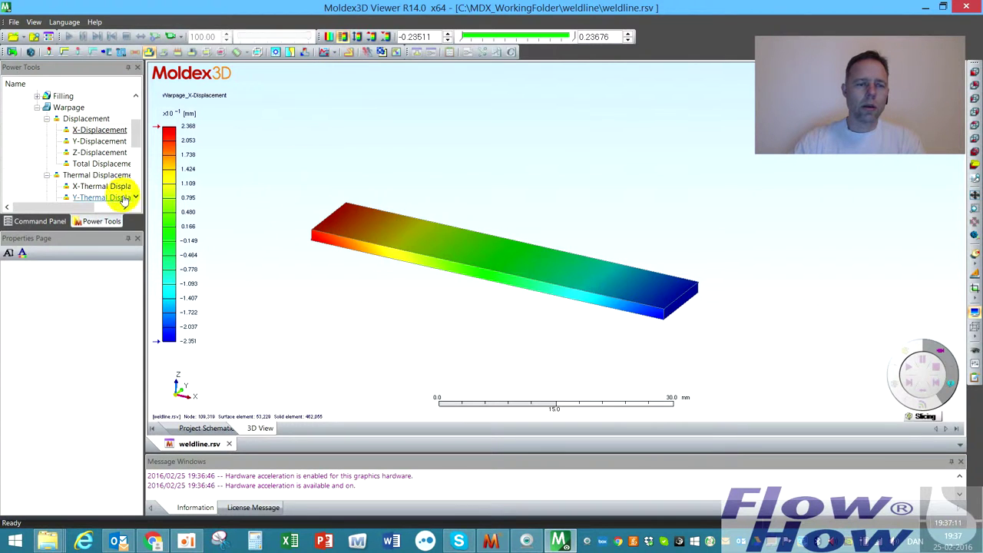
Display Run 6's warpage Total Displacement result and enter 20 as the scale factor multiplier in the deformation settings.
click(99, 163)
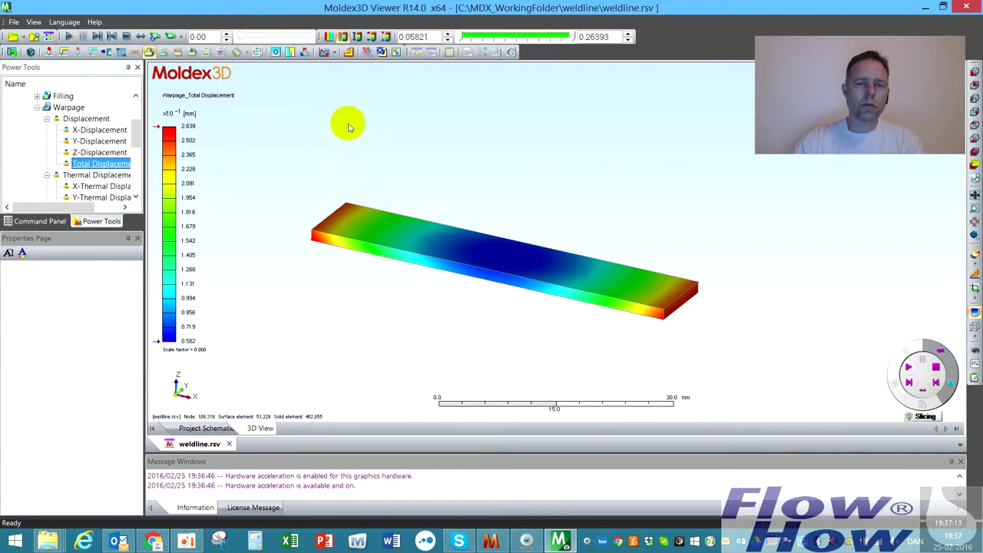
click(349, 53)
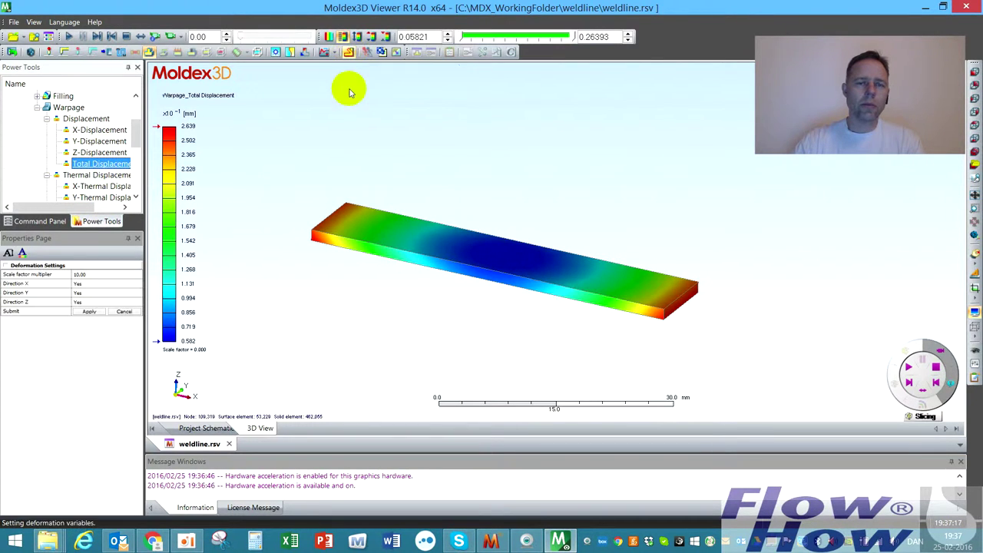
click(92, 276)
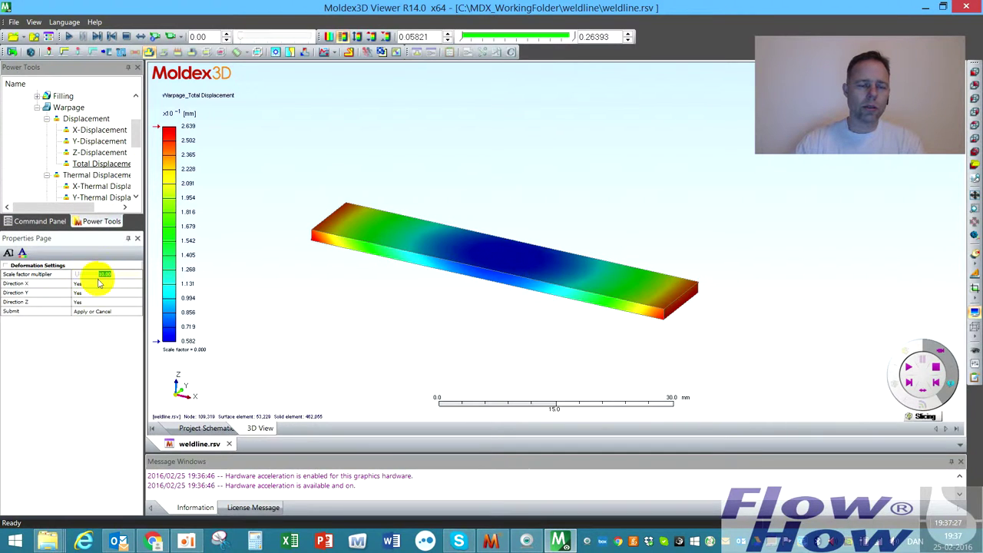
text(20)
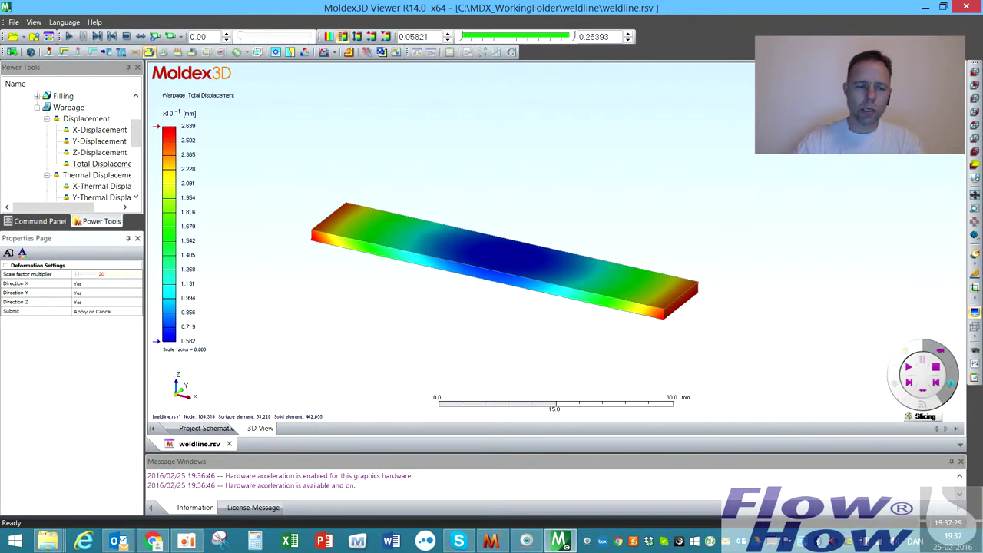
key(Return)
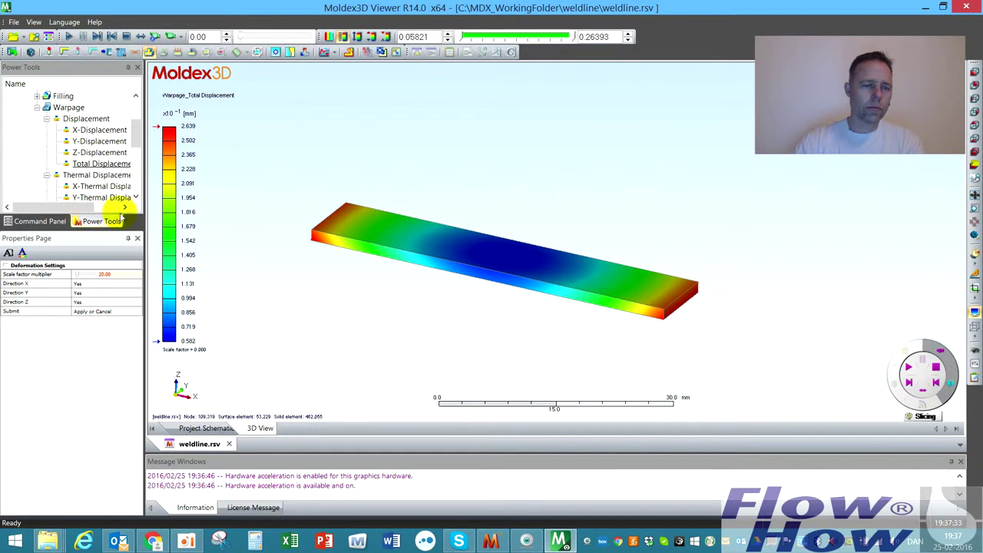
Raise the Total Displacement deformation animation to 100% and reduce it to about 62%.
click(243, 37)
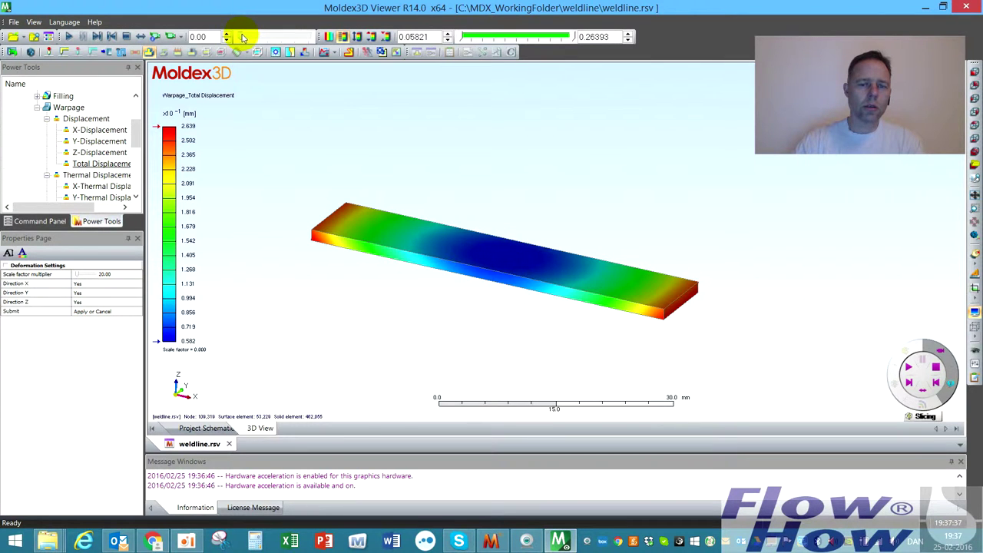
drag(251, 38, 313, 39)
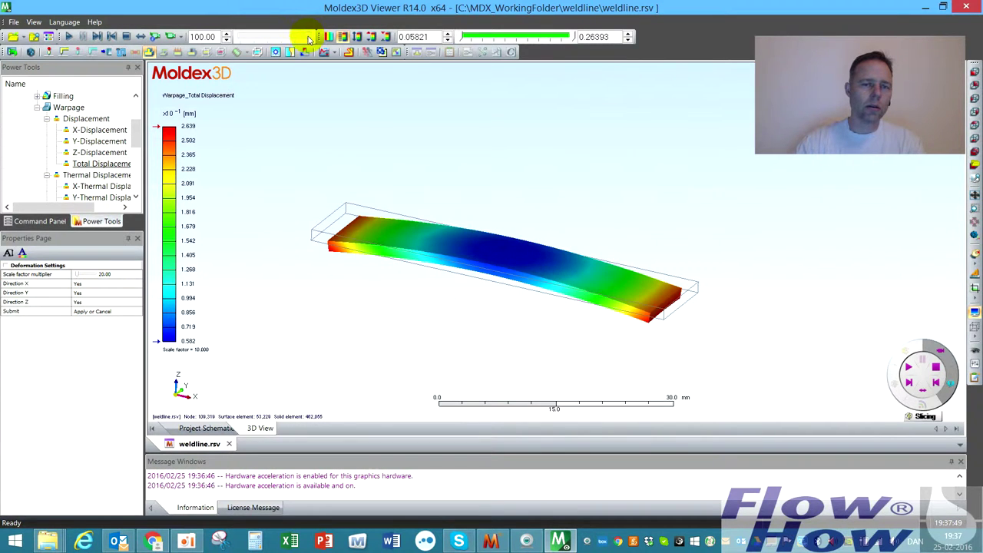
drag(306, 39, 282, 40)
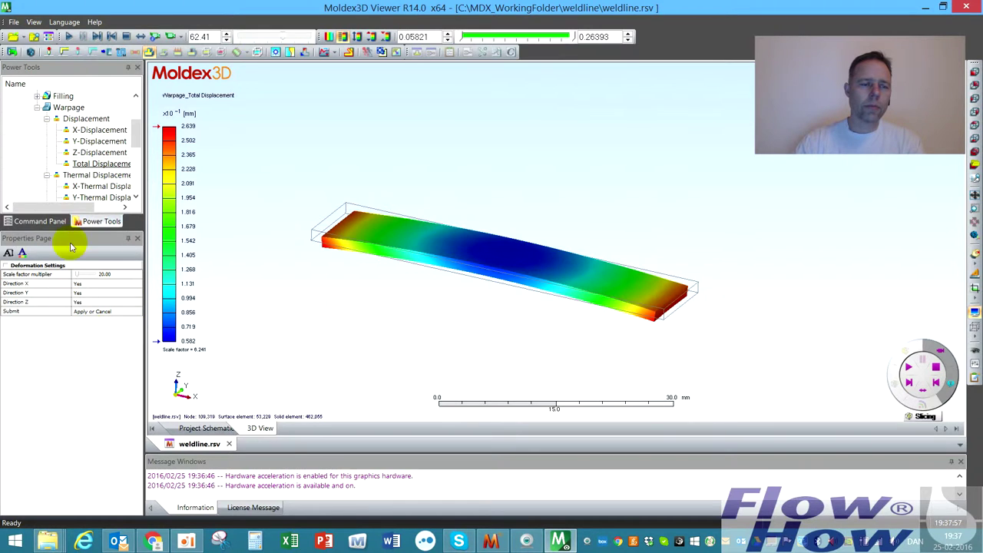
Display Run 6's warpage Total Thermal Displacement result and open its deformation settings.
drag(138, 132, 137, 149)
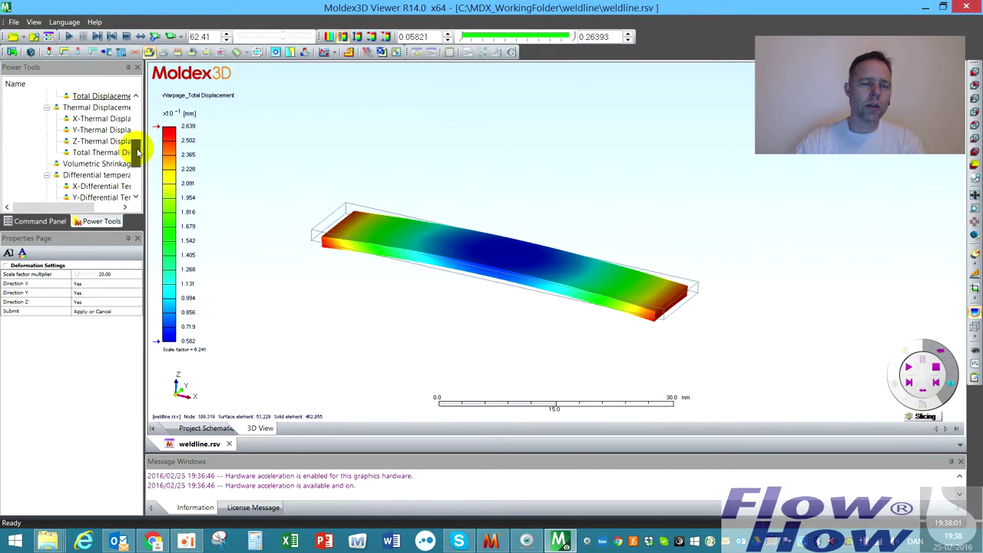
click(98, 153)
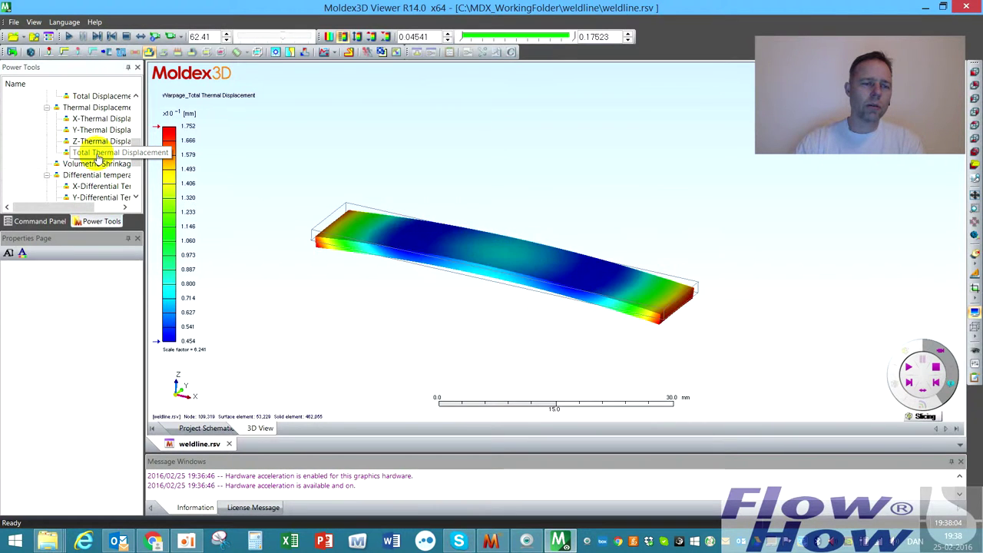
click(349, 52)
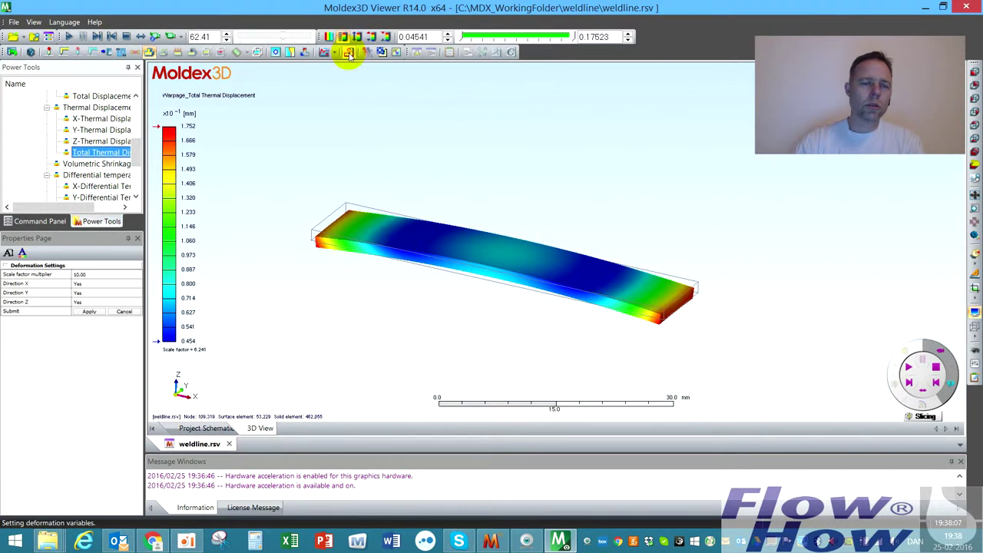
Raise the Total Thermal Displacement deformation to 100%, reduce it to about 45%, and inspect the warped plate.
click(284, 39)
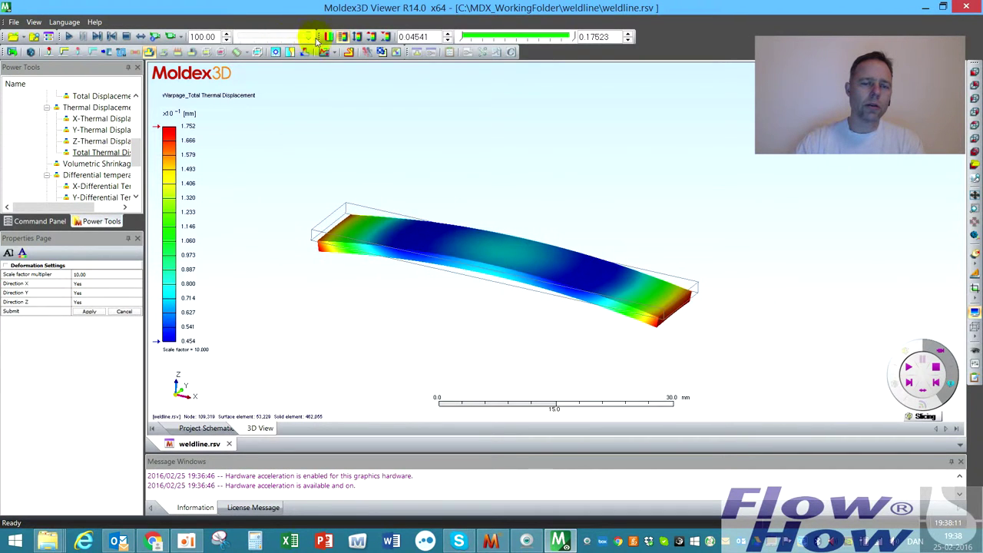
drag(314, 41, 264, 38)
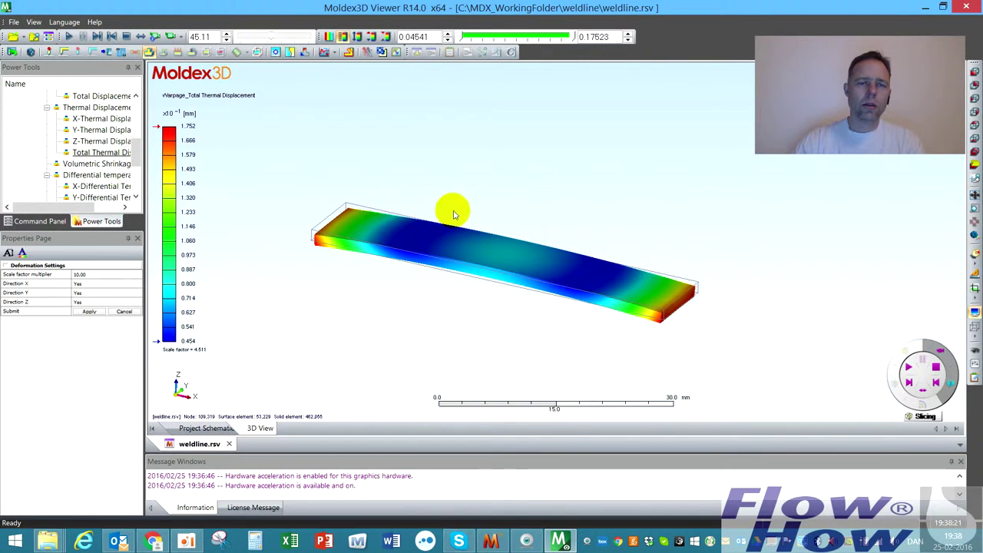
middle_drag(474, 226, 511, 304)
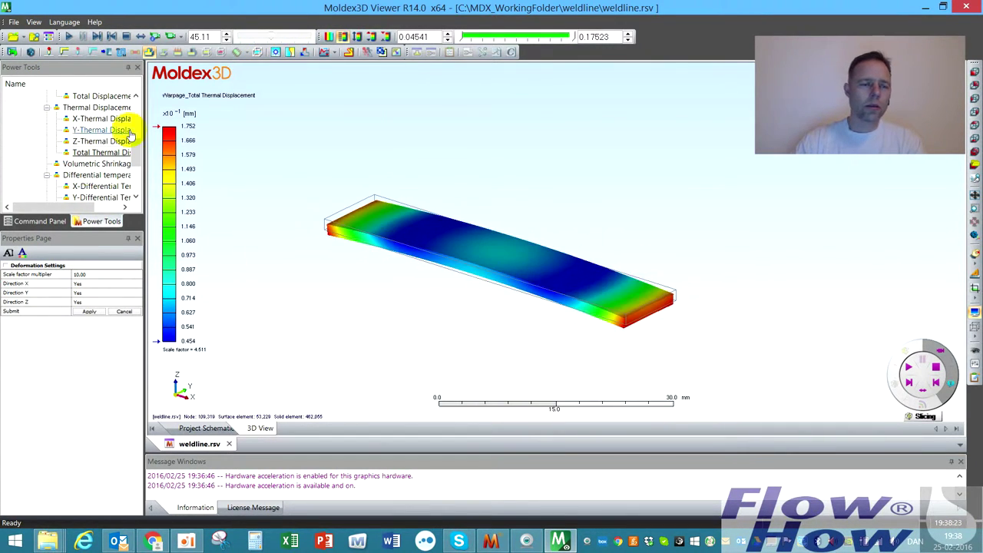
Display Run 6's filling Weld Line result and show the weld line together with the Melt Front Time result.
drag(136, 150, 136, 129)
click(38, 110)
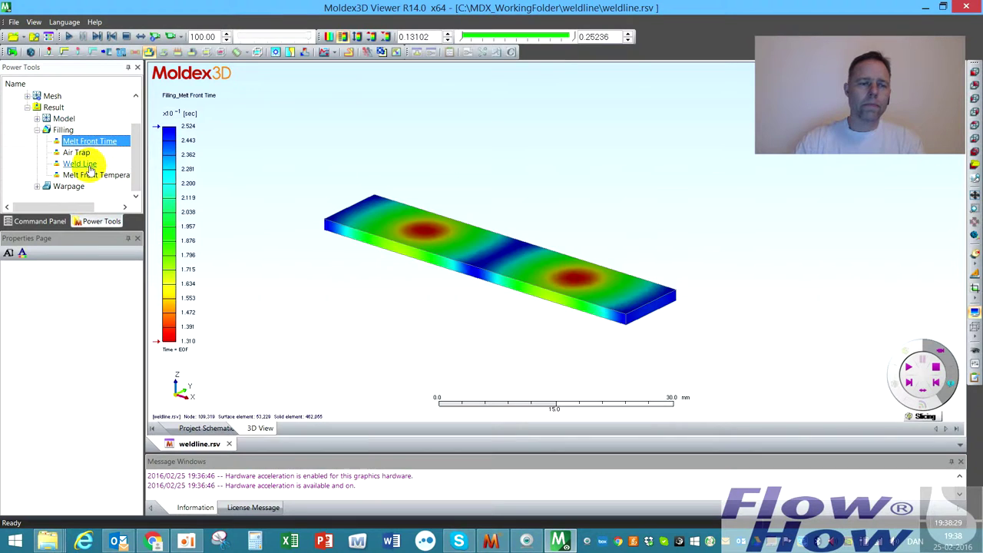
click(86, 164)
click(487, 244)
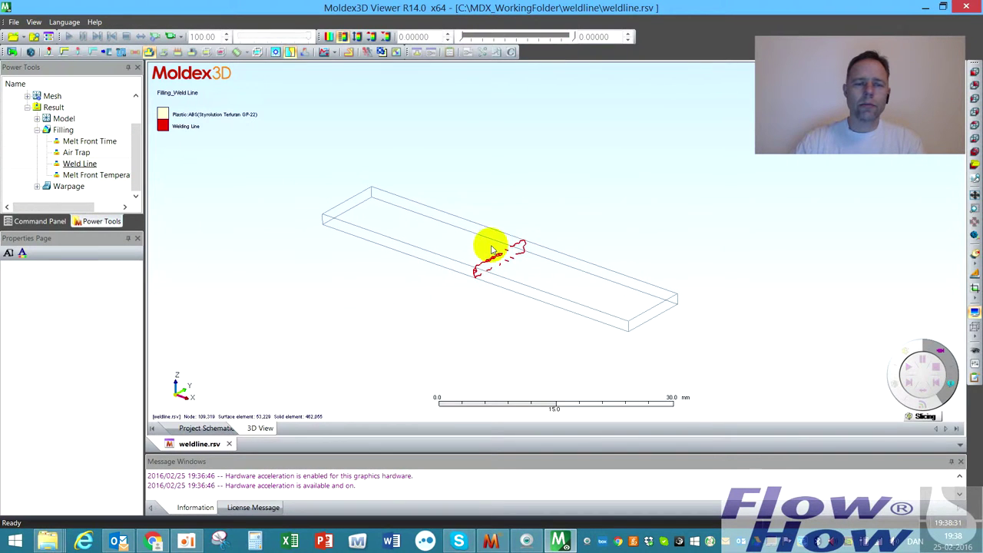
click(89, 141)
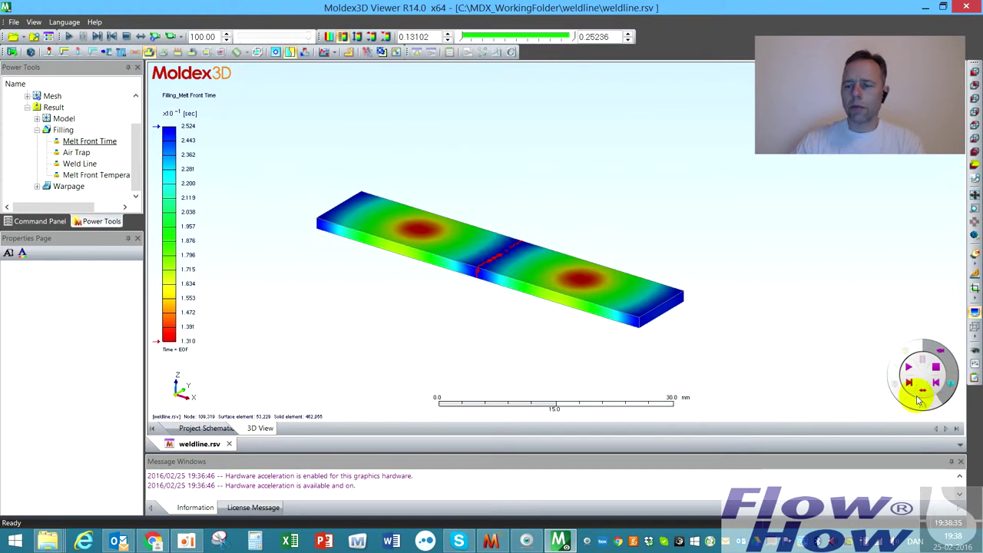
Display Run 4's shaded model and its filling Melt Front Time result.
click(37, 130)
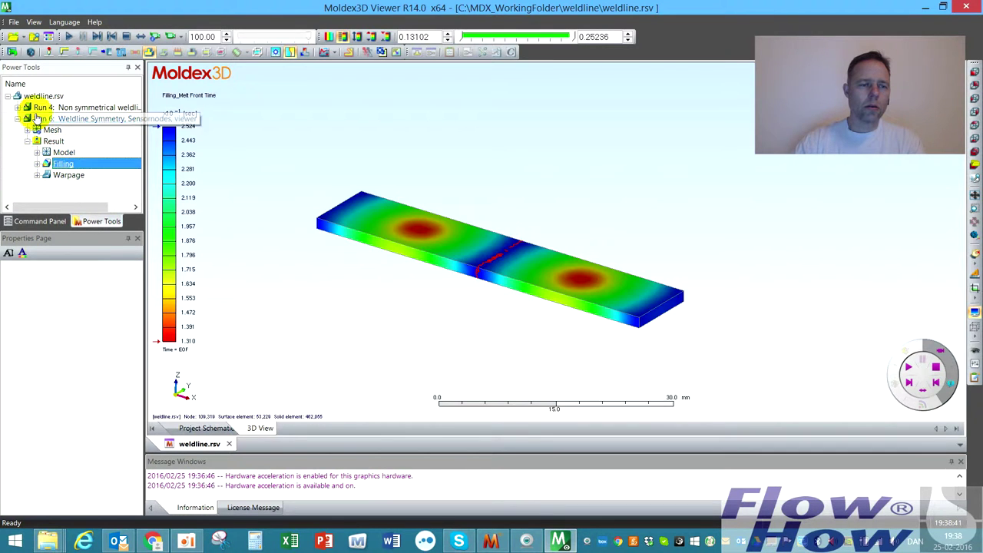
double_click(64, 152)
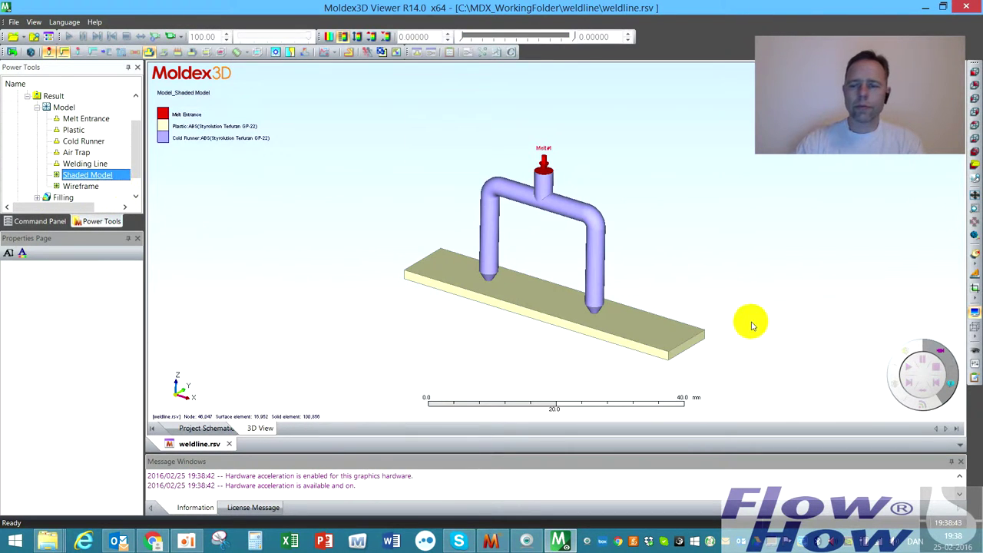
drag(744, 330, 715, 306)
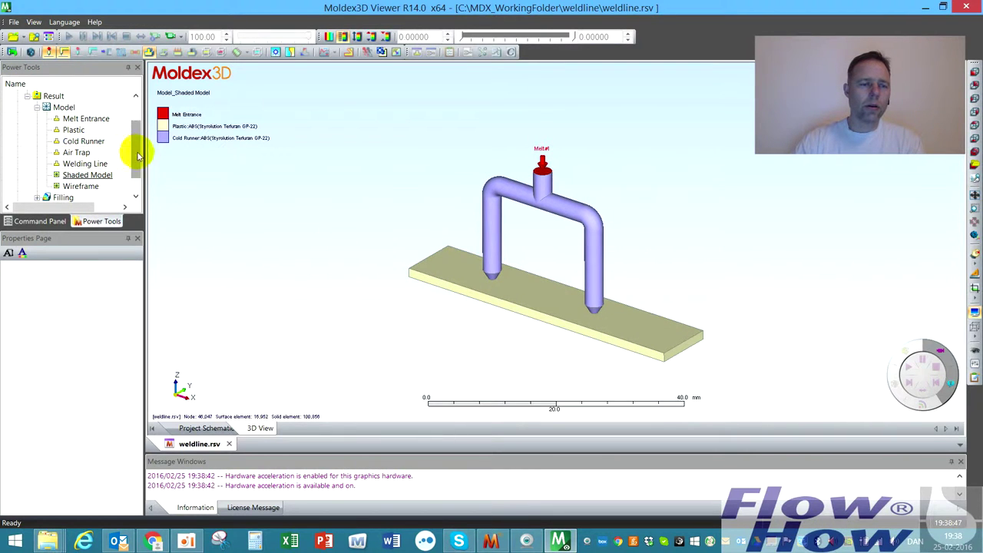
scroll(135, 154, down, 1)
click(37, 173)
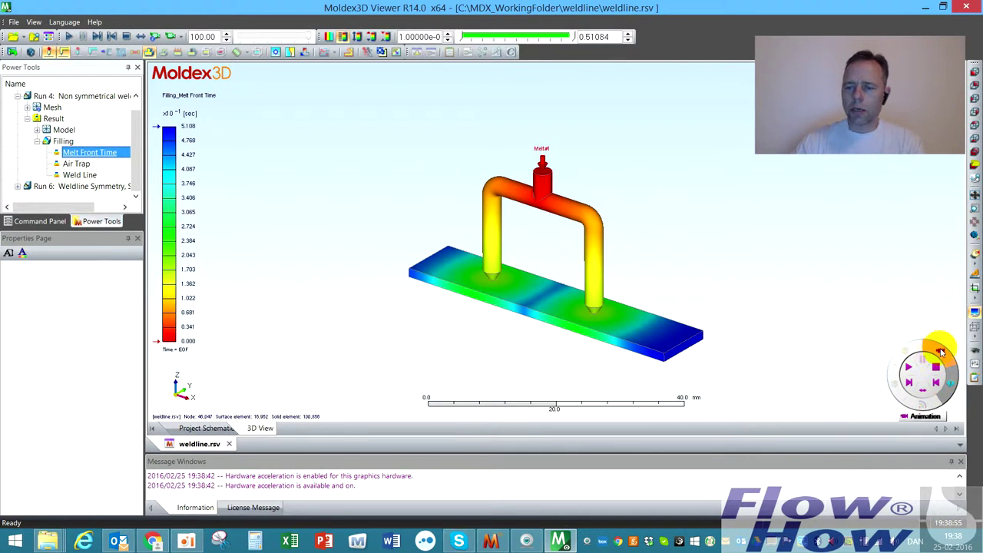
Clip Run 4's Melt Front Time result with a Z-axis clipping plane and inspect the cut runner.
click(907, 352)
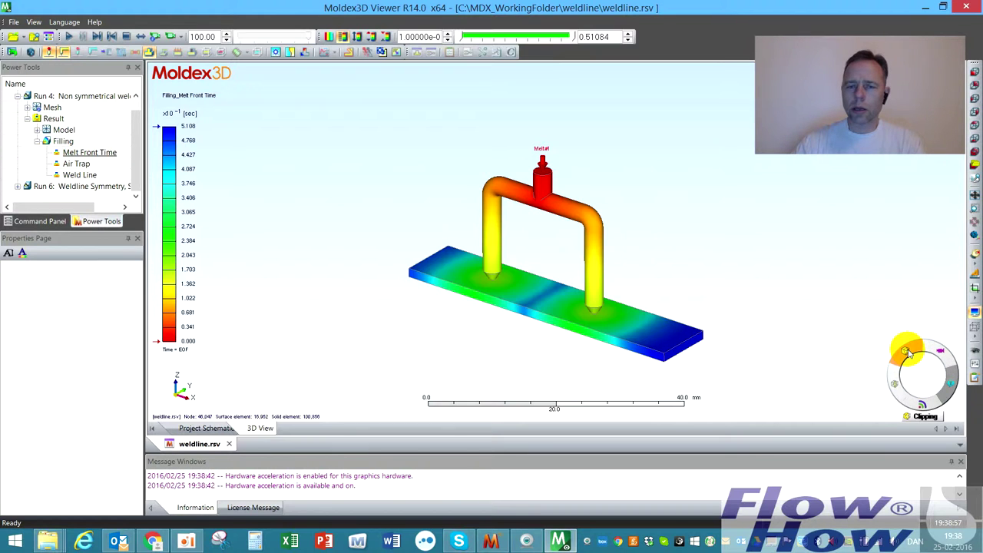
click(908, 353)
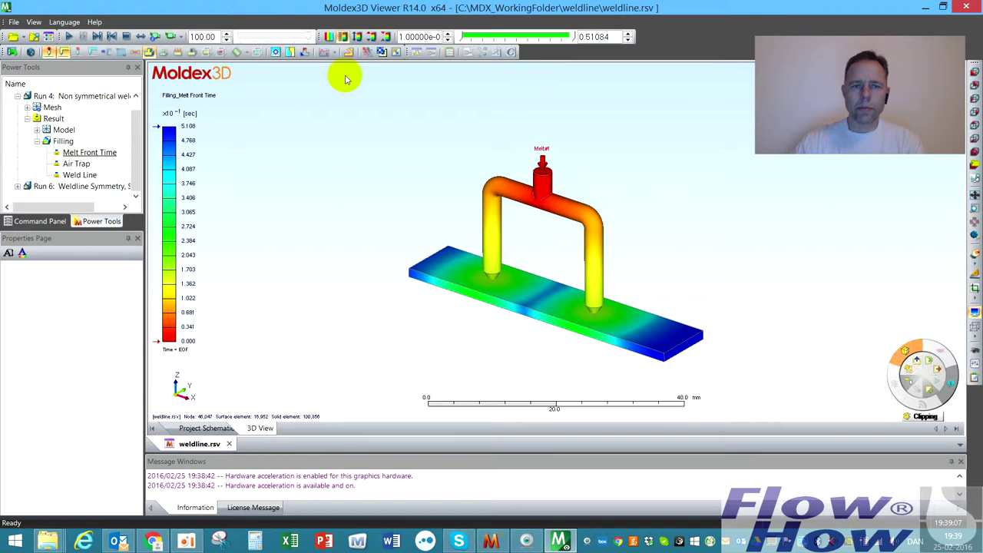
mouse_move(463, 37)
mouse_down()
mouse_move(450, 36)
mouse_move(464, 37)
mouse_up()
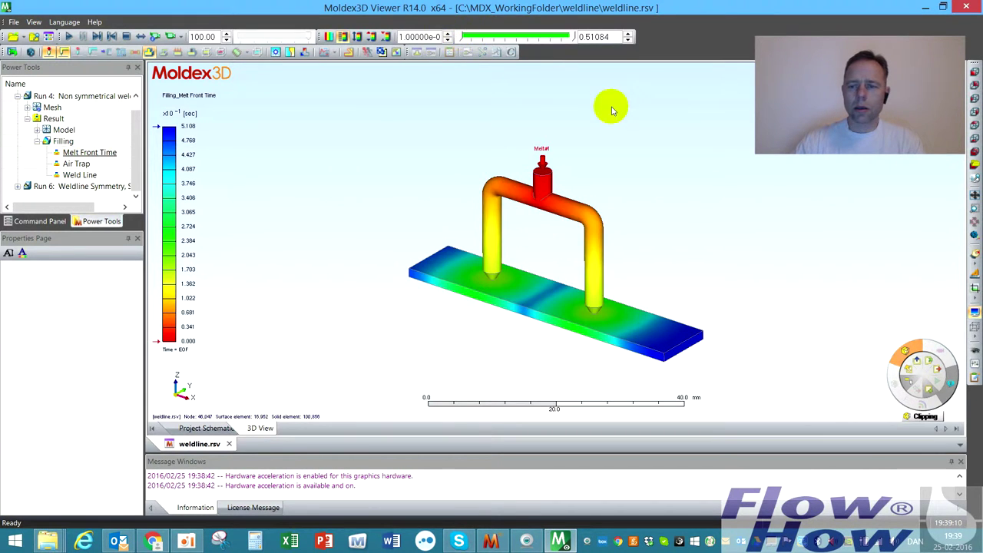
click(916, 362)
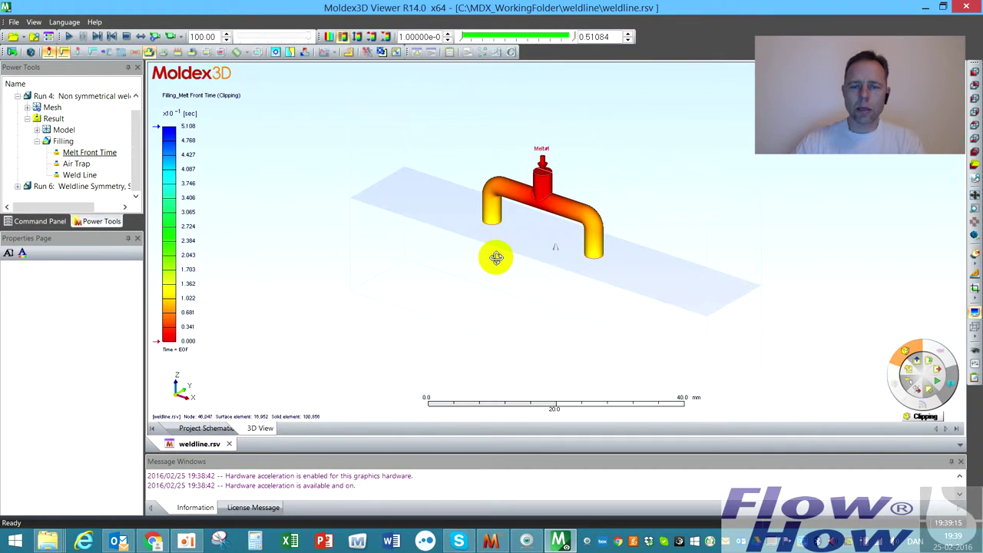
drag(497, 257, 581, 235)
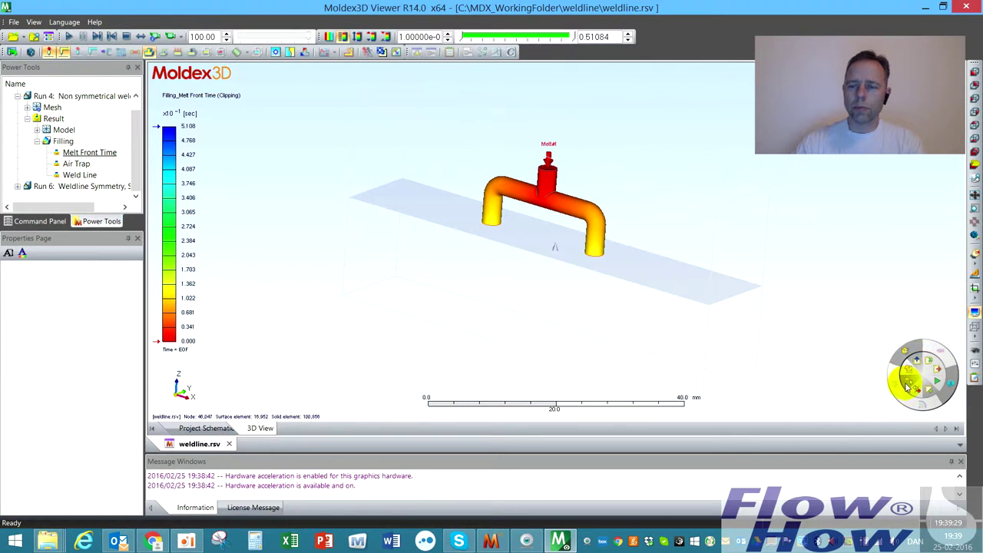
Clip the model along the Y axis instead of the Z axis, and end clipping after viewing the section.
click(932, 362)
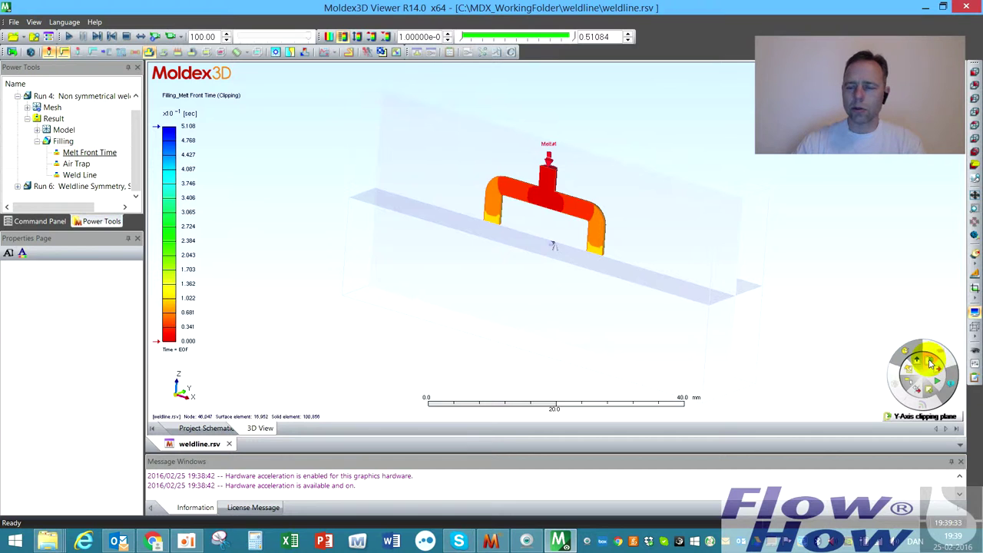
click(920, 365)
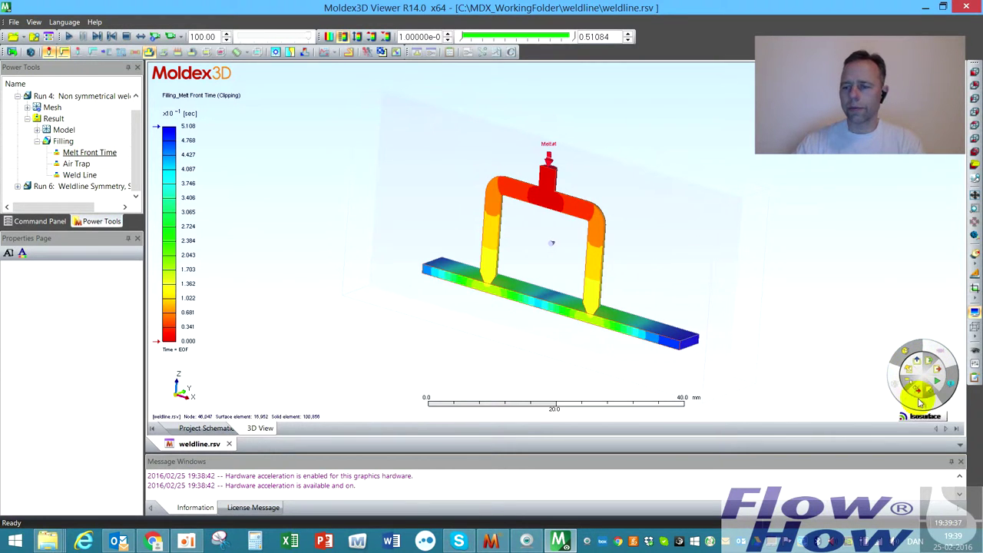
click(907, 358)
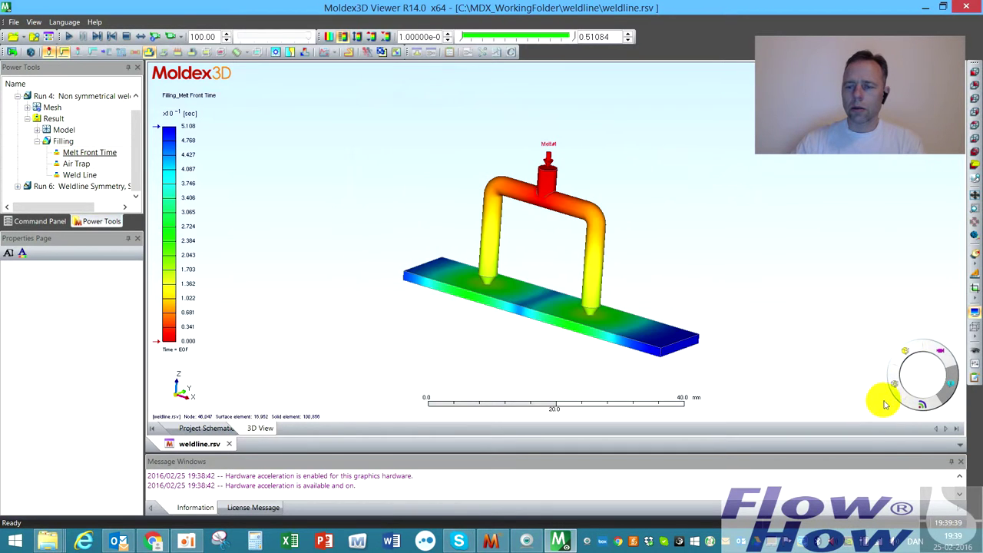
View Z-axis and Y-axis slices of Run 4's Melt Front Time result and end slicing.
click(897, 389)
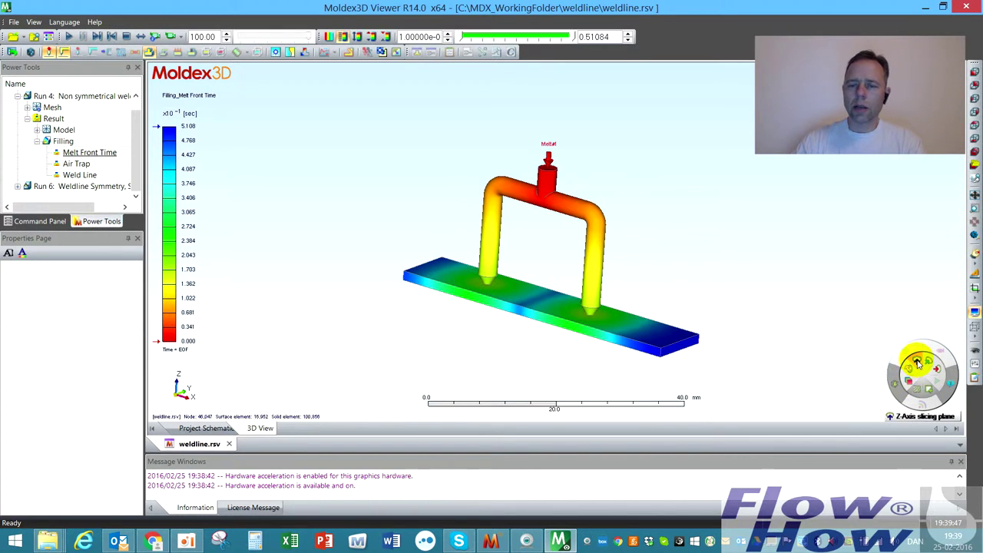
click(918, 363)
click(917, 363)
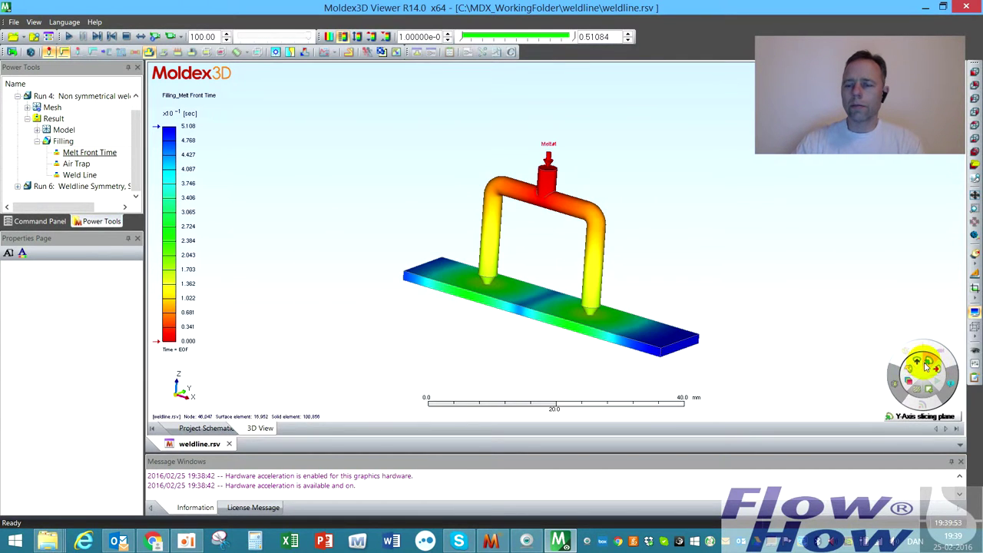
click(928, 365)
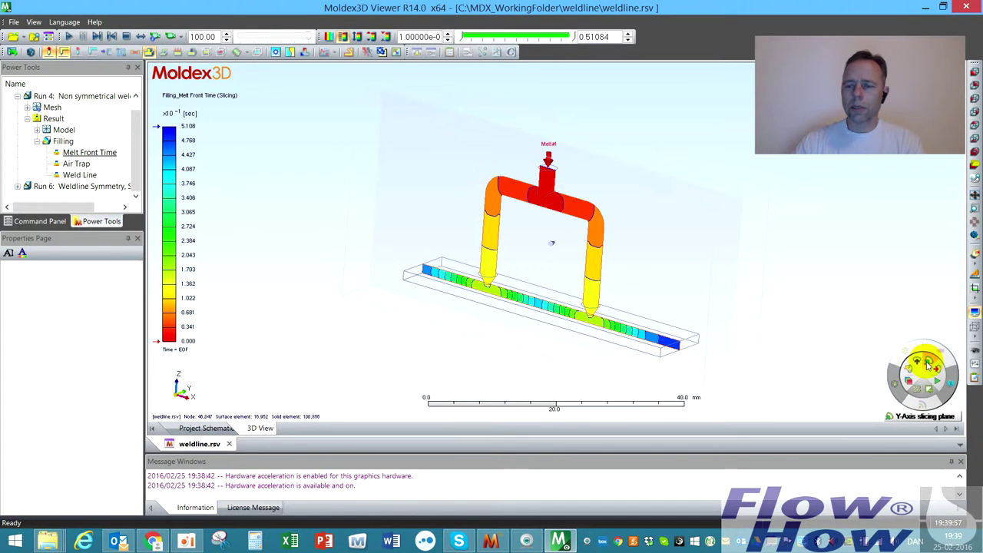
click(893, 384)
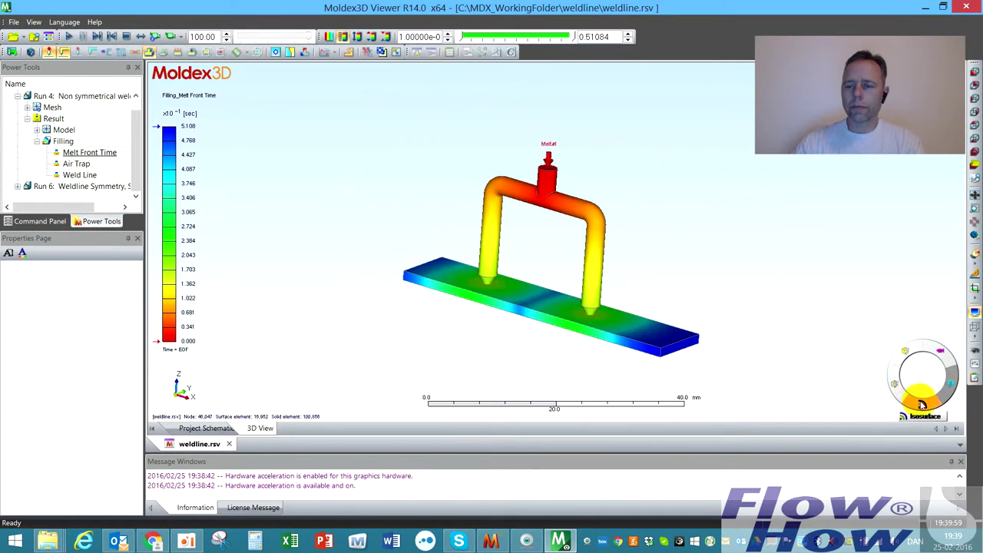
Inspect the melt front as an isosurface at isovalues of about 0.107 and 0.322, and end the isosurface display.
click(927, 406)
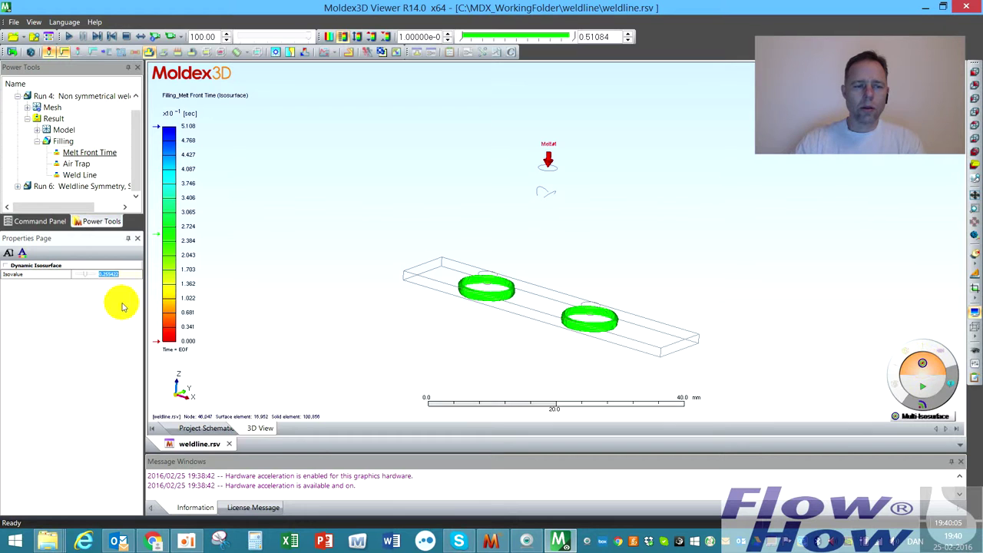
drag(87, 277, 84, 279)
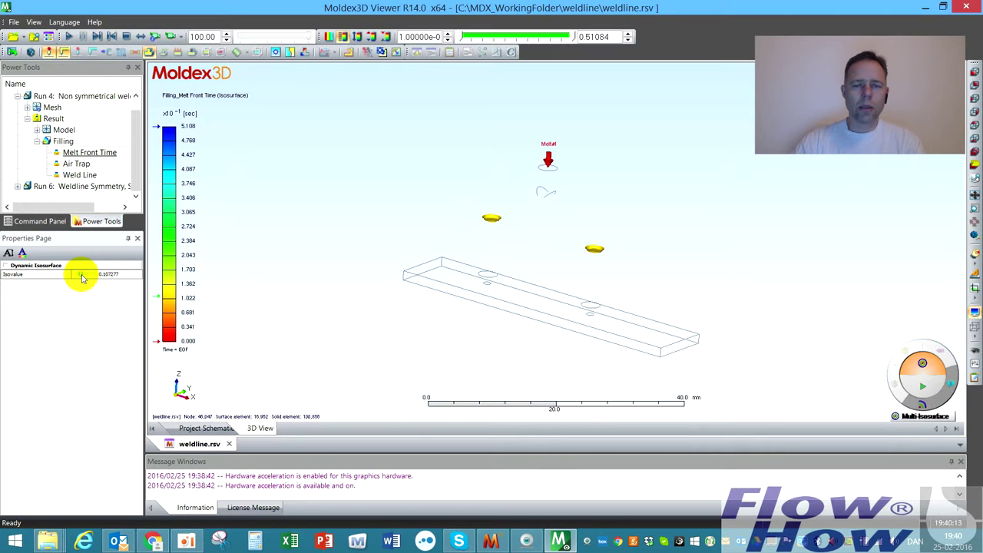
drag(83, 278, 106, 275)
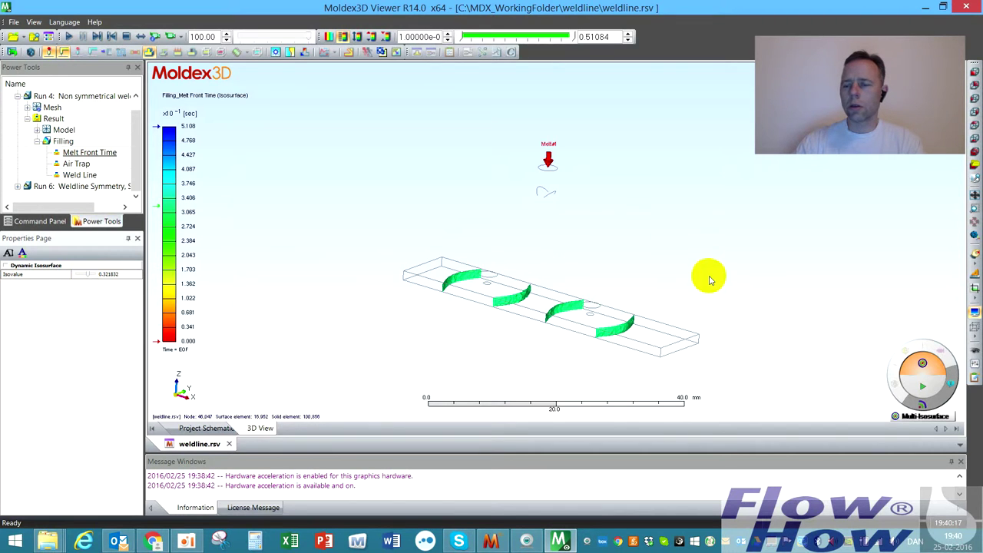
click(922, 396)
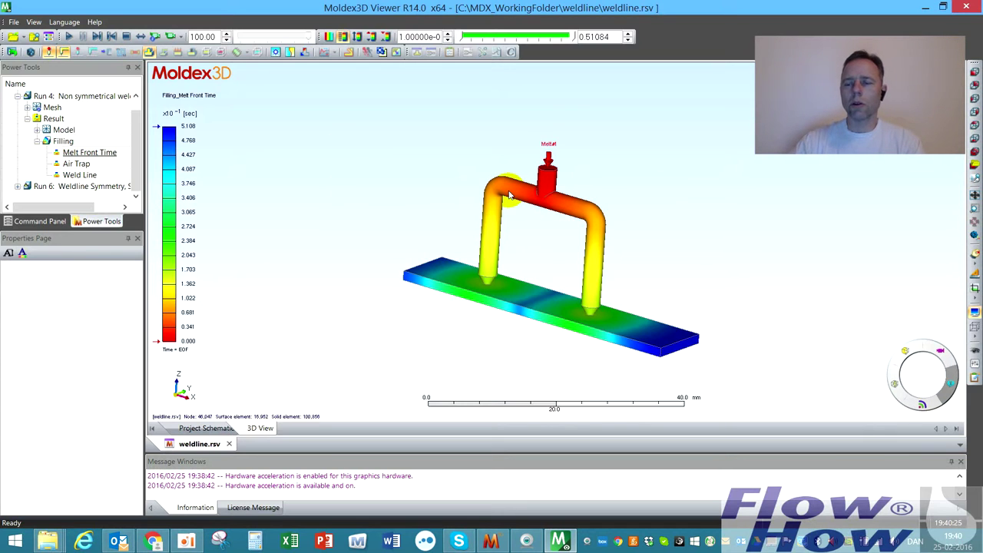
Toggle the visibility of the plastic plate and the cold runner off and back on while inspecting the model.
drag(589, 169, 551, 278)
middle_drag(556, 275, 489, 242)
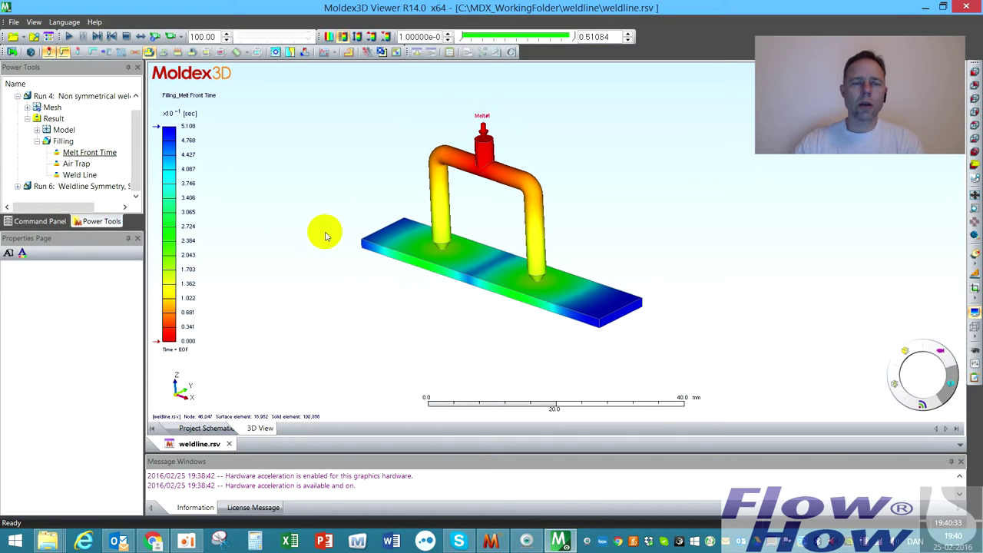
click(150, 52)
click(150, 52)
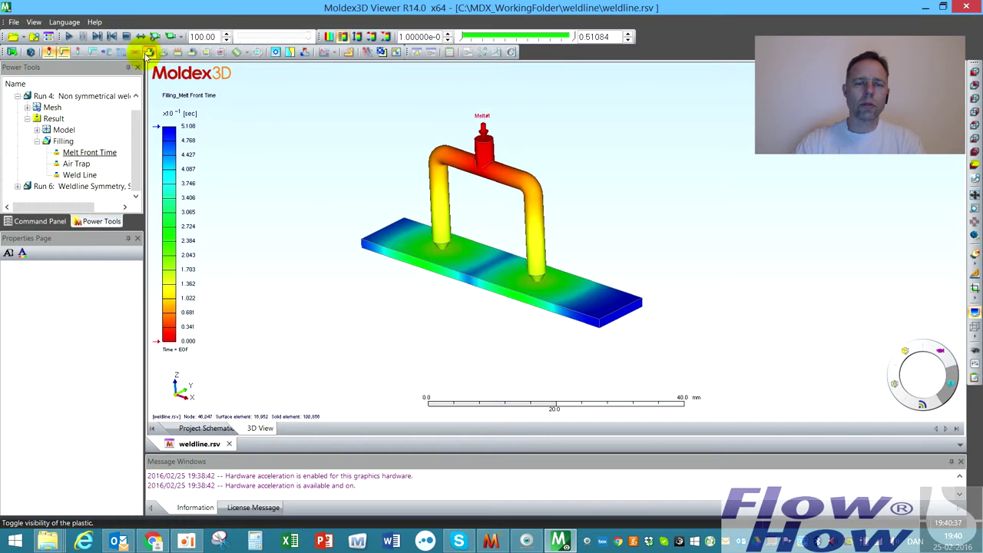
click(64, 53)
click(65, 53)
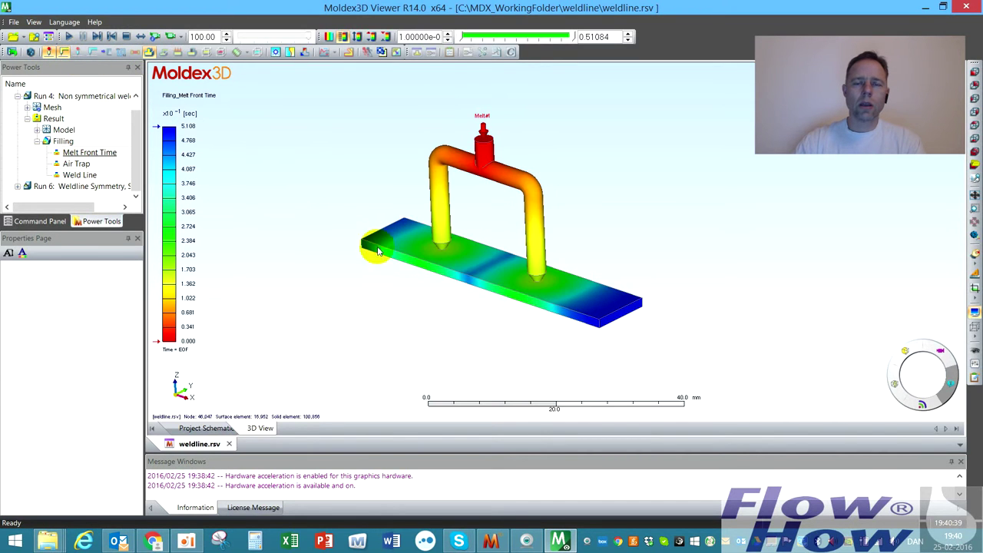
drag(500, 215, 512, 222)
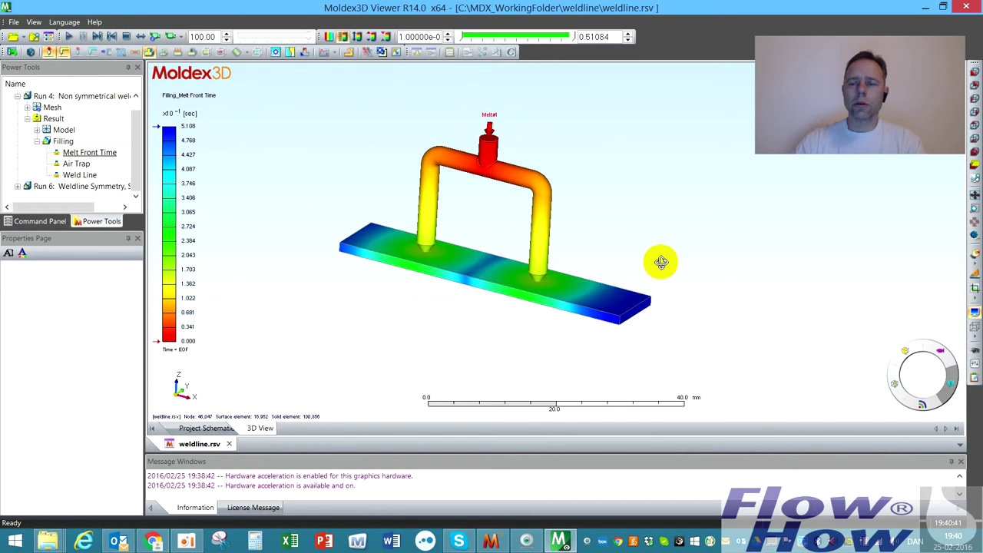